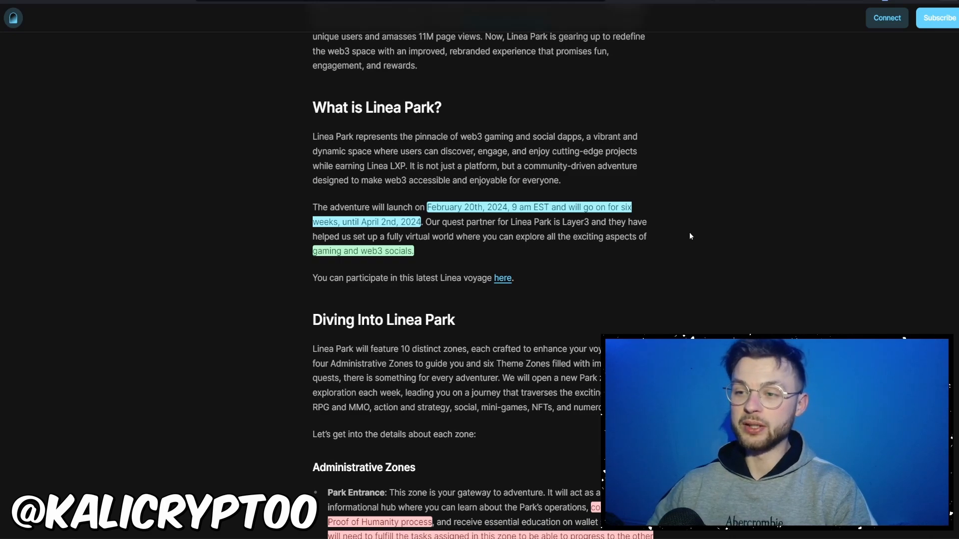
# Read the Administrative Zones section of the Linea Park article, including the Proof of Humanity requirement and VIP tiers
pyautogui.scroll(-2, 359, 187)
pyautogui.scroll(-4, 533, 193)
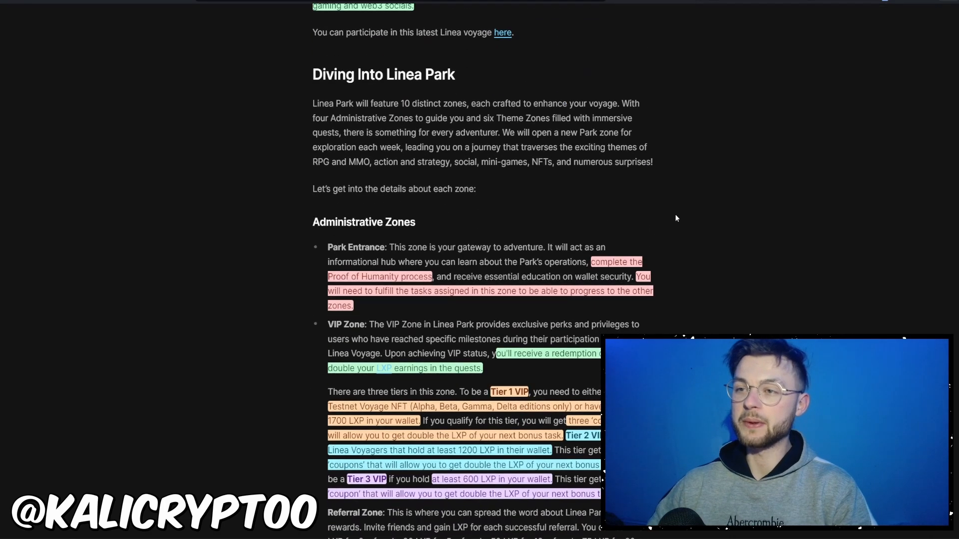
pyautogui.scroll(-2, 675, 214)
pyautogui.scroll(1, 226, 357)
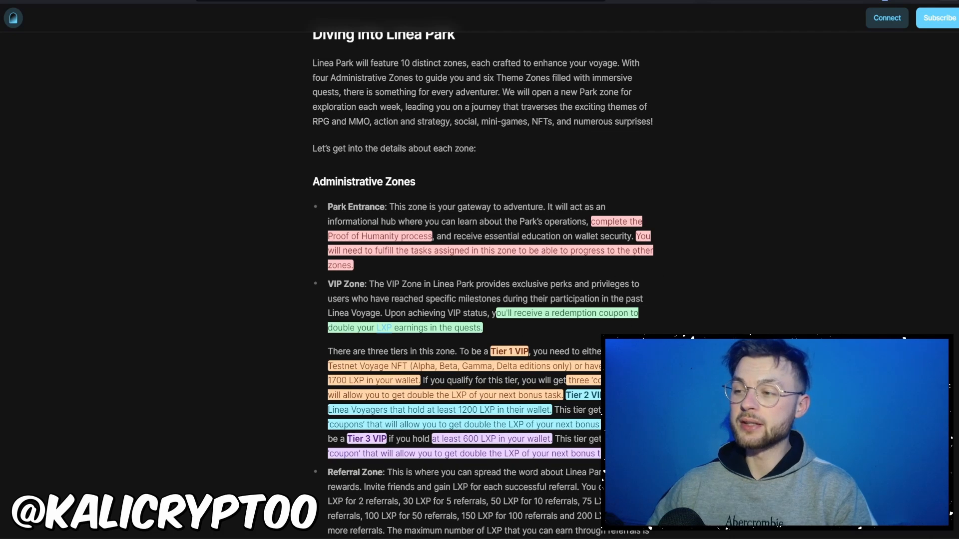
pyautogui.moveTo(330, 237)
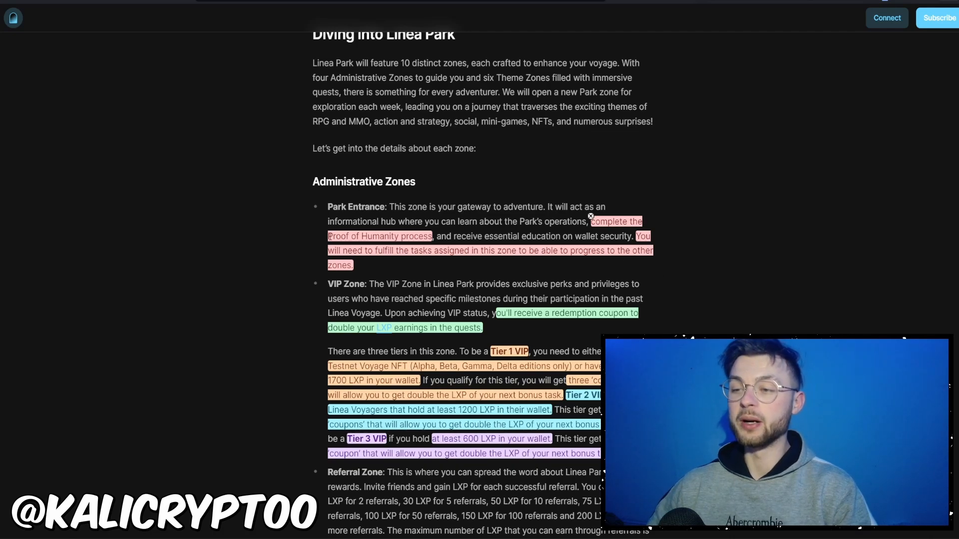
# Switch to the Linea Proof of Humanity page and review the Group A attestation providers and their verification conditions
pyautogui.moveTo(613, 538)
pyautogui.click(613, 511)
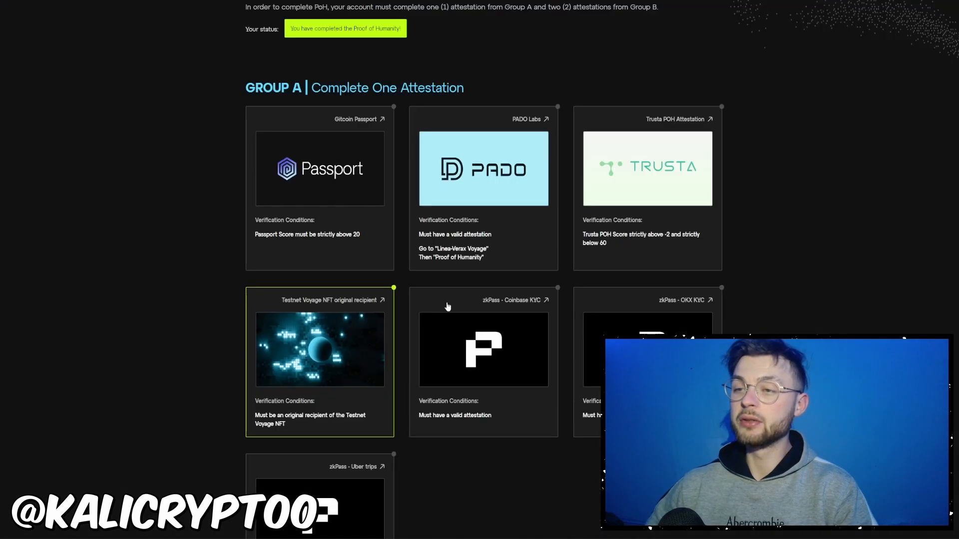
pyautogui.scroll(5, 233, 95)
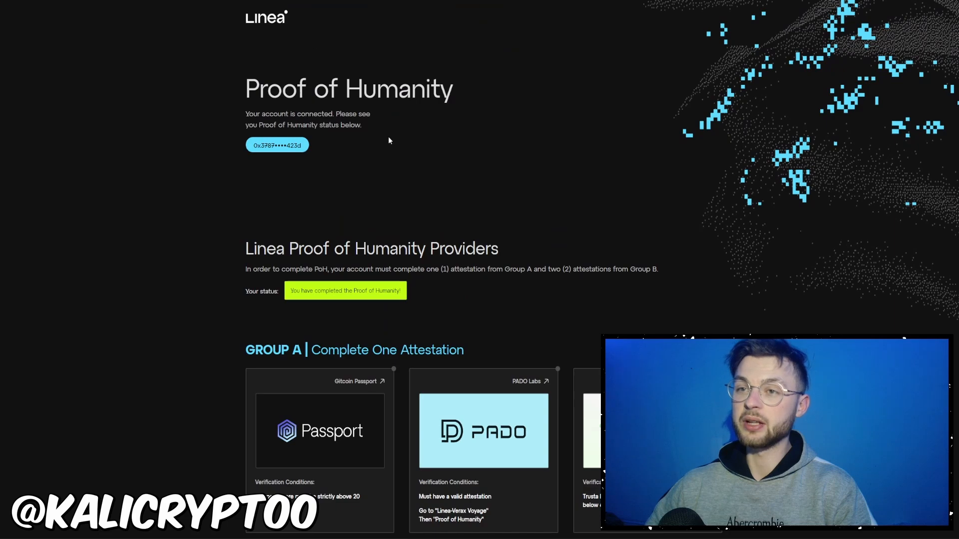
pyautogui.scroll(-6, 400, 134)
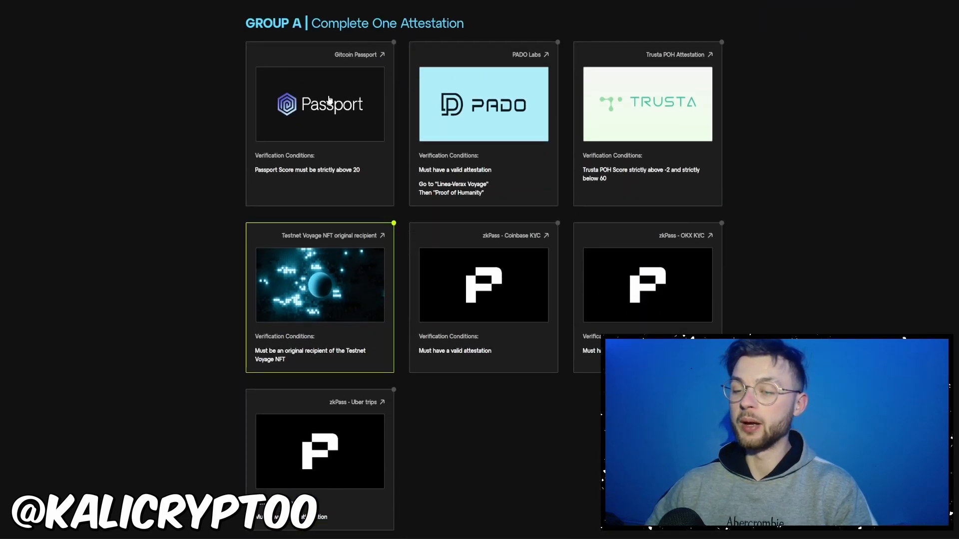
pyautogui.scroll(-2, 355, 265)
pyautogui.scroll(1, 312, 240)
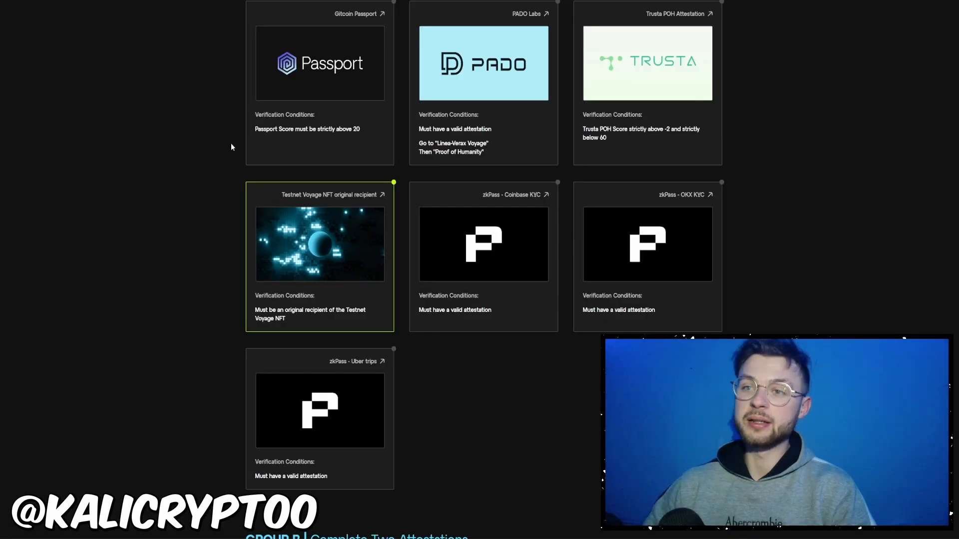
pyautogui.scroll(1, 231, 147)
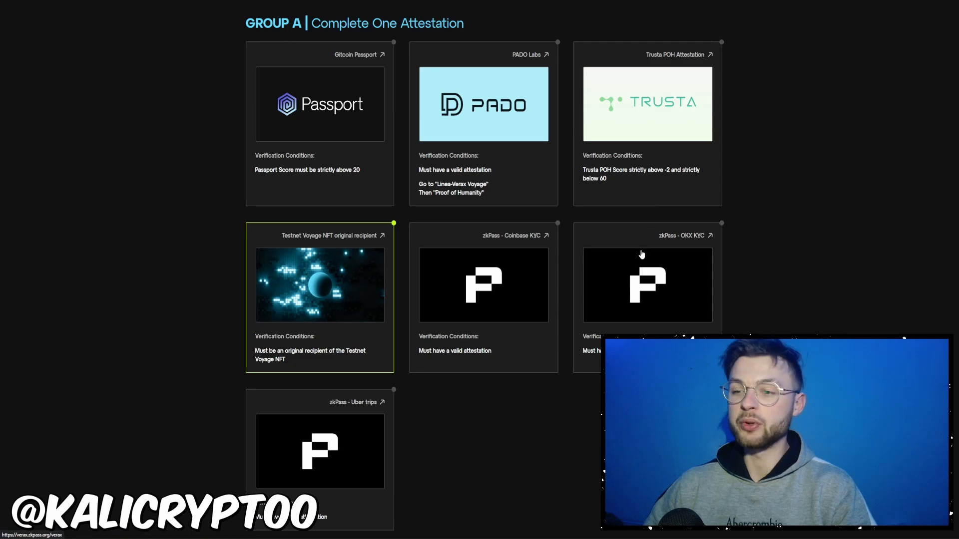
pyautogui.scroll(-3, 343, 306)
pyautogui.scroll(1, 302, 185)
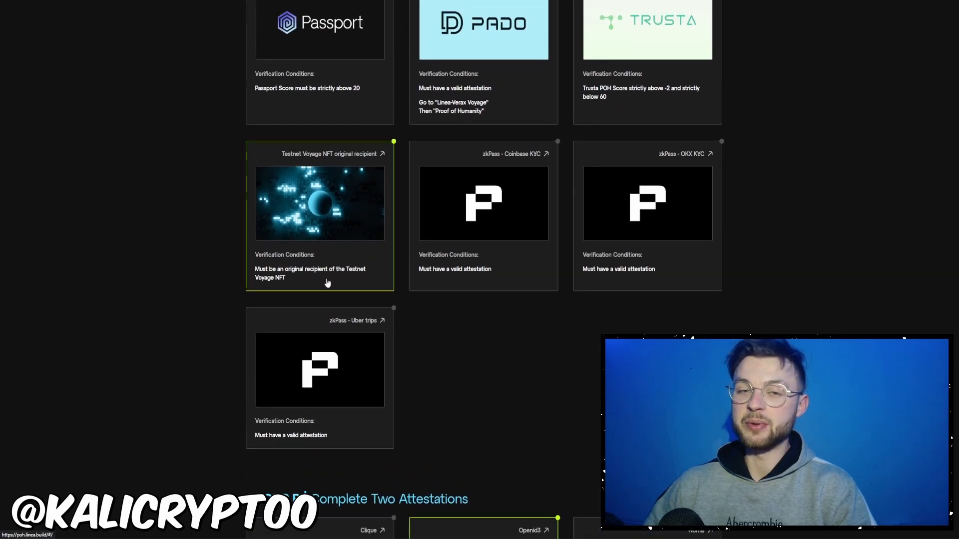
# Review the Group B attestation providers and check the account's Proof of Humanity status
pyautogui.scroll(-4, 280, 235)
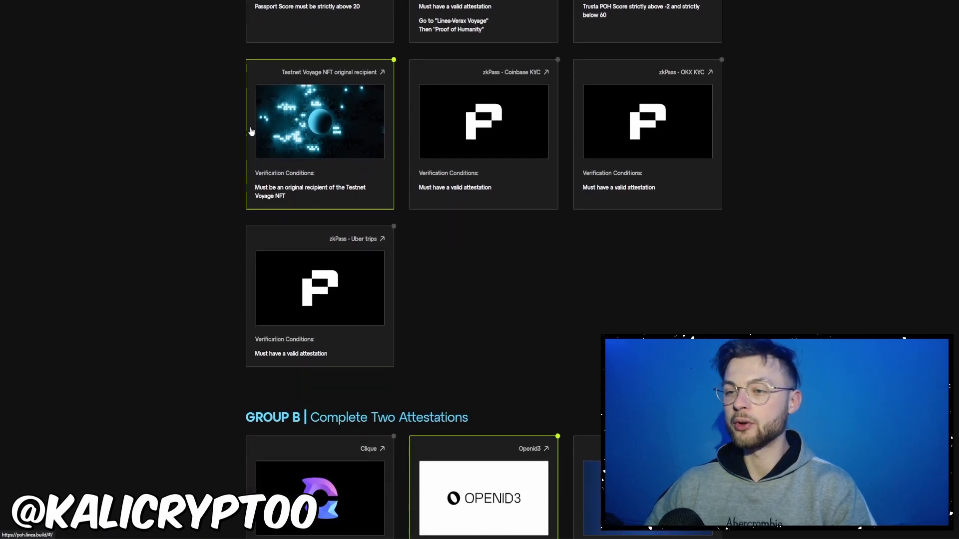
pyautogui.scroll(-5, 328, 141)
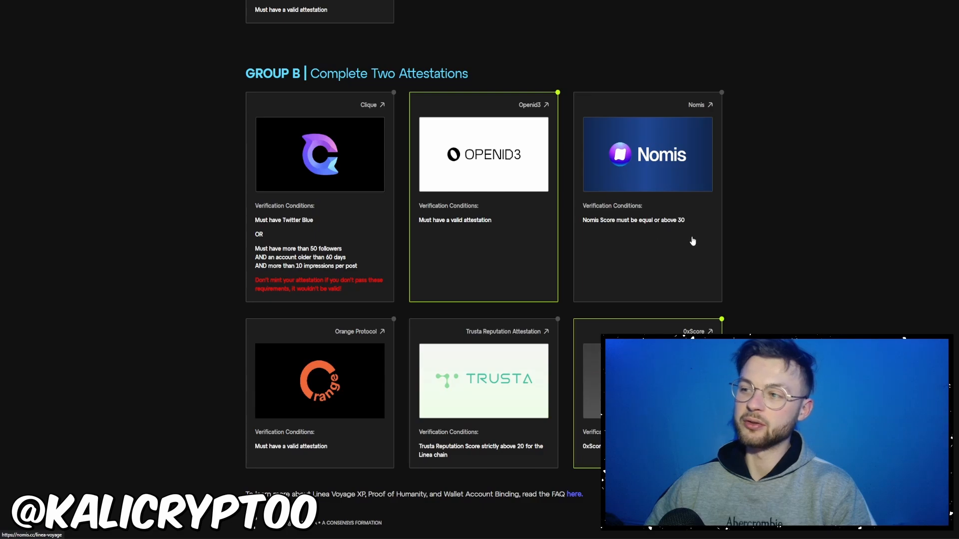
pyautogui.scroll(15, 473, 259)
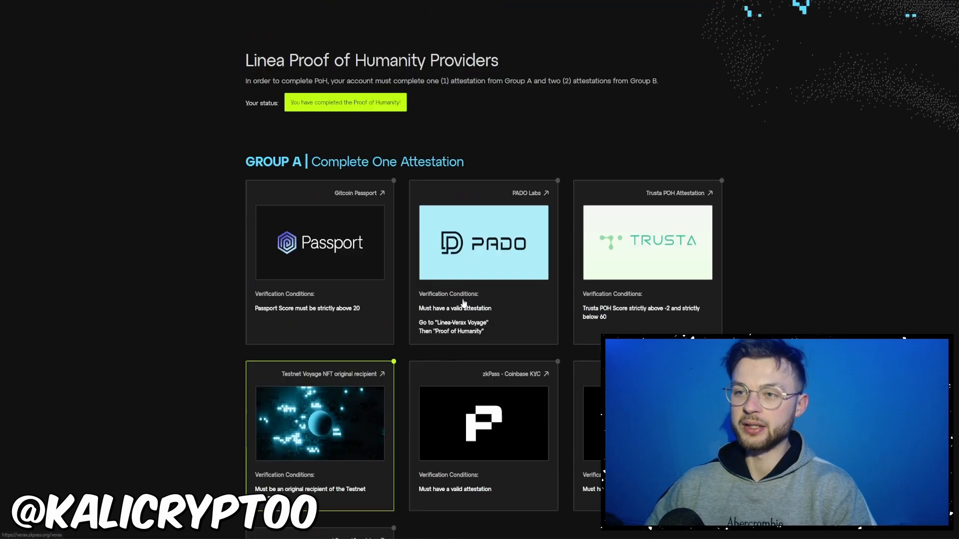
pyautogui.moveTo(300, 299); pyautogui.dragTo(427, 288)
pyautogui.click(366, 313)
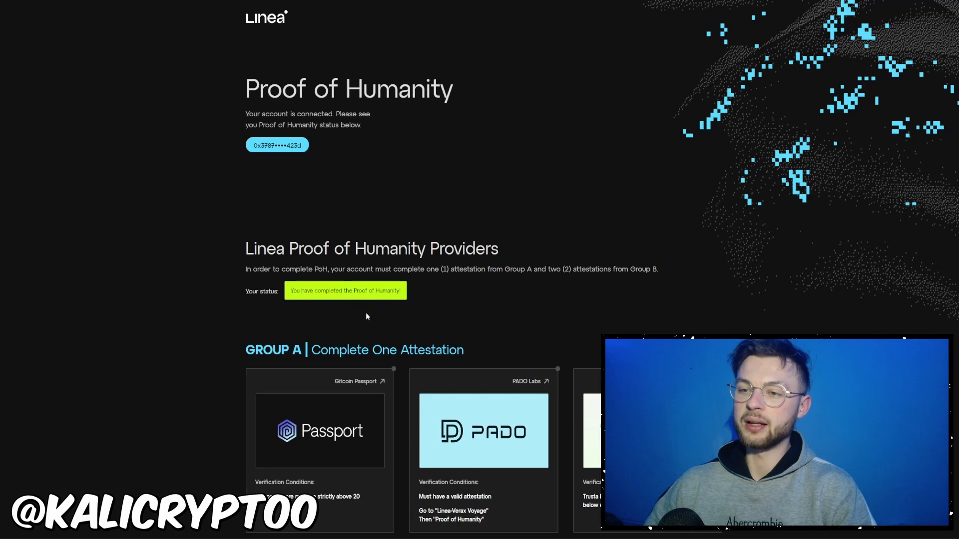
pyautogui.scroll(-3, 426, 266)
pyautogui.scroll(-3, 426, 265)
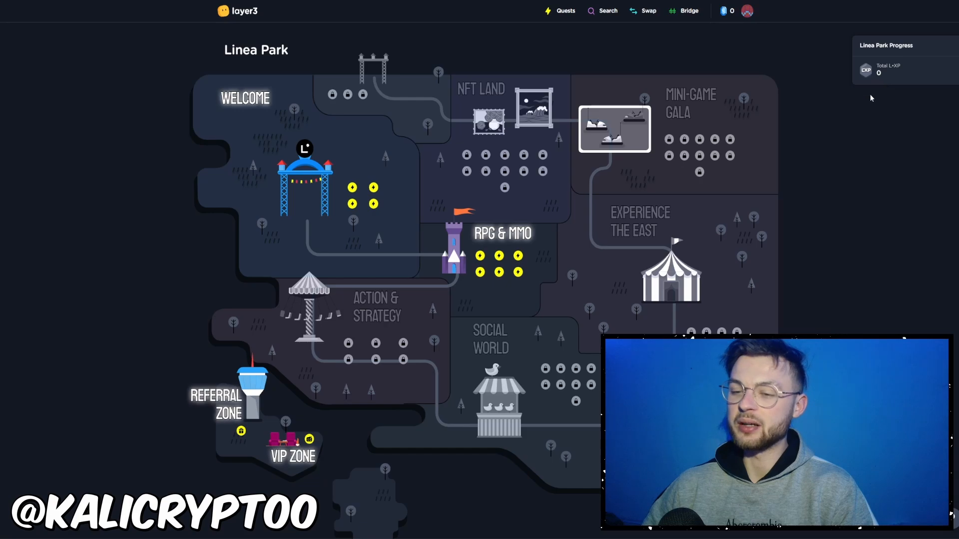
# Check the 2x Linea-XP Multiplier rewards in the VIP Zone and return to the Linea Park map
pyautogui.click(312, 440)
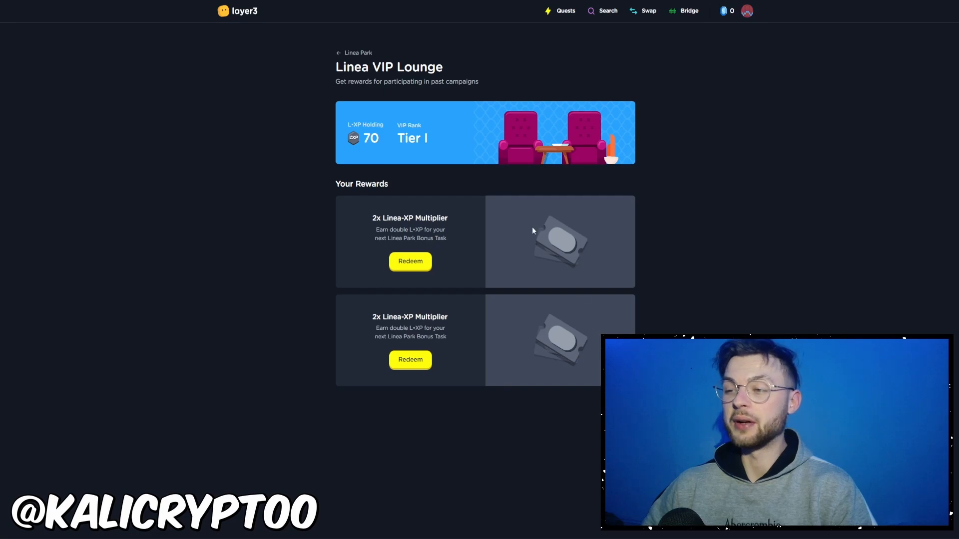
pyautogui.moveTo(375, 230); pyautogui.dragTo(449, 241)
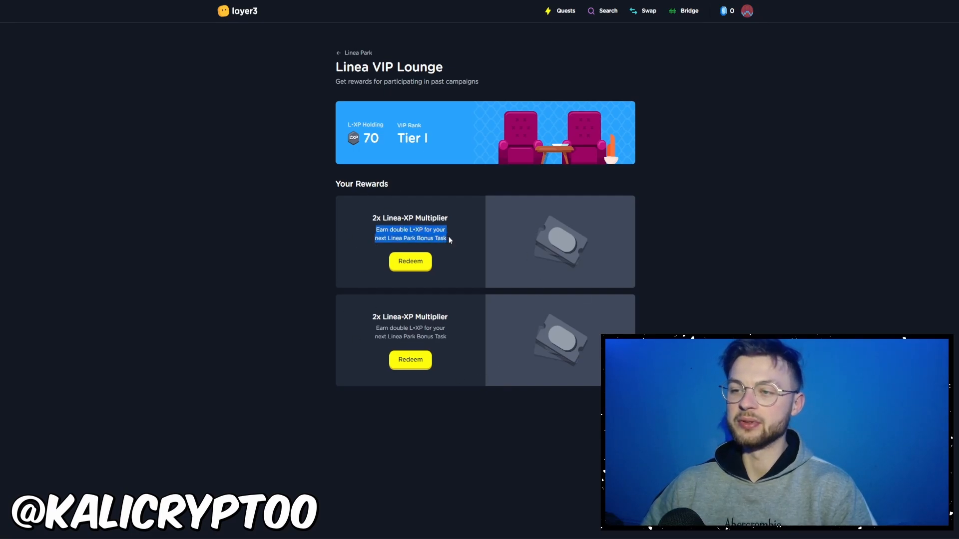
pyautogui.click(474, 204)
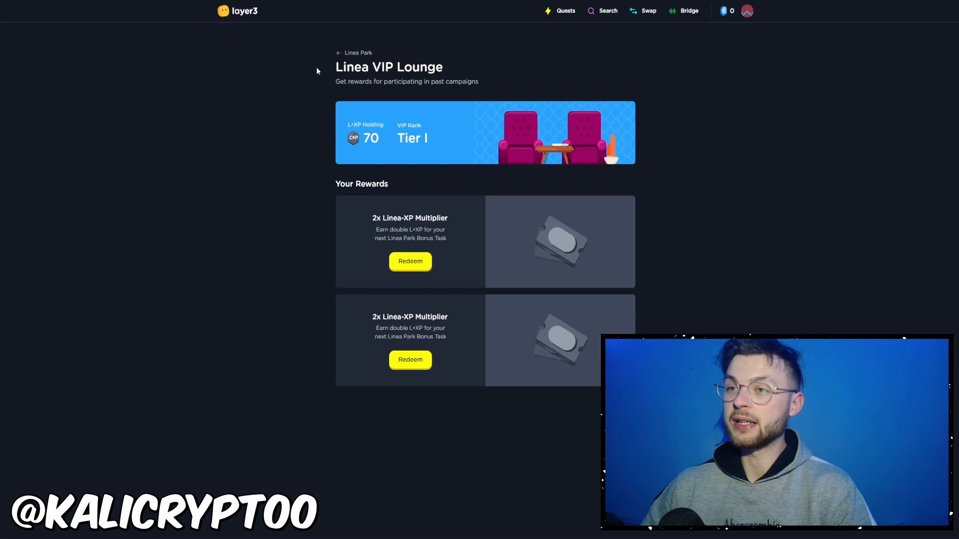
pyautogui.click(344, 53)
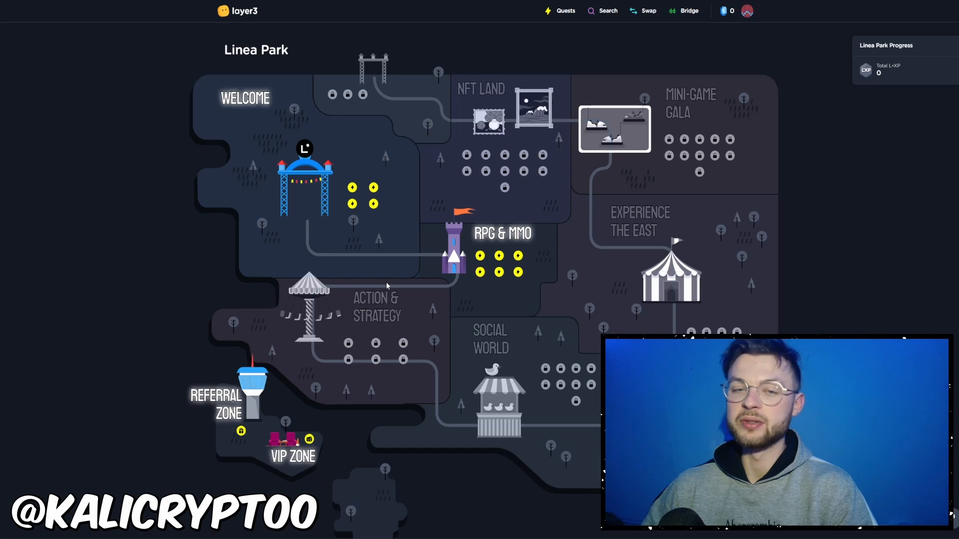
# Open the Linea Park Entrance quest from the Welcome zone and read its Proof of Humanity eligibility notice
pyautogui.click(352, 190)
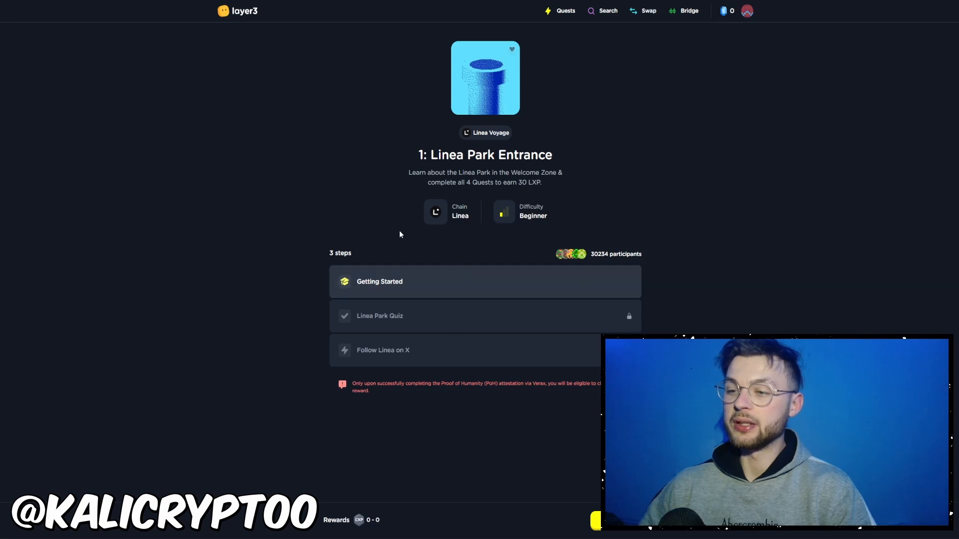
pyautogui.moveTo(351, 388); pyautogui.dragTo(402, 396)
pyautogui.click(405, 394)
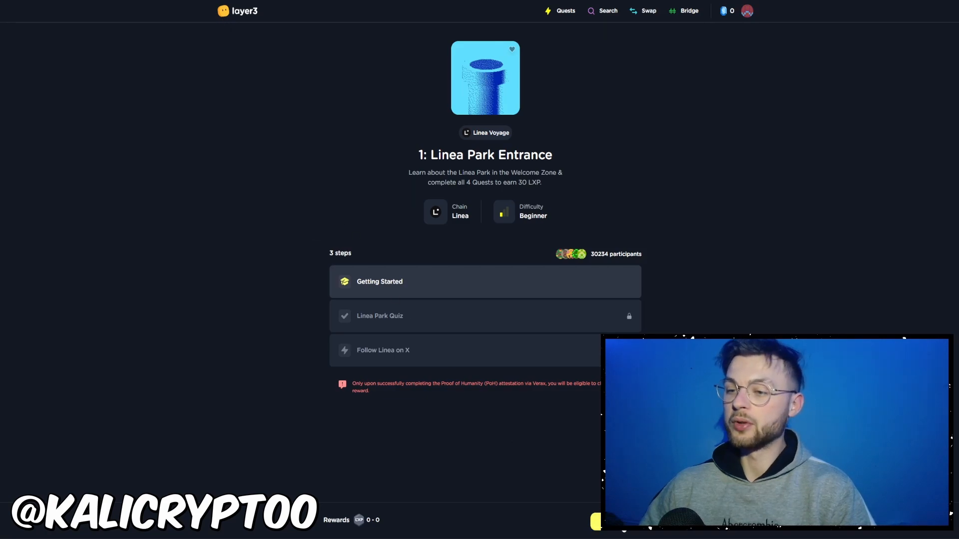
# Start the Linea Park Entrance quest and answer its question about where the referral link can be shared with "All of them"
pyautogui.click(596, 520)
pyautogui.click(627, 530)
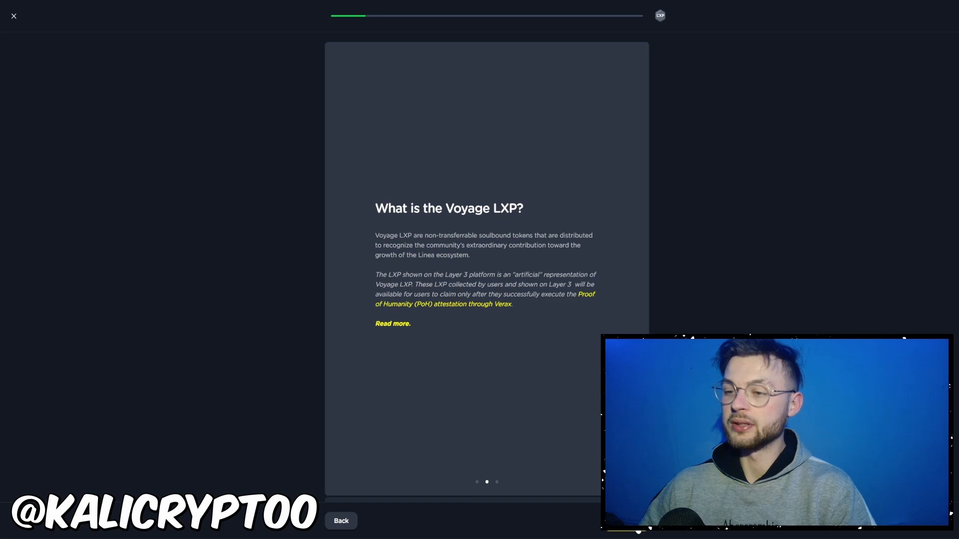
pyautogui.click(639, 530)
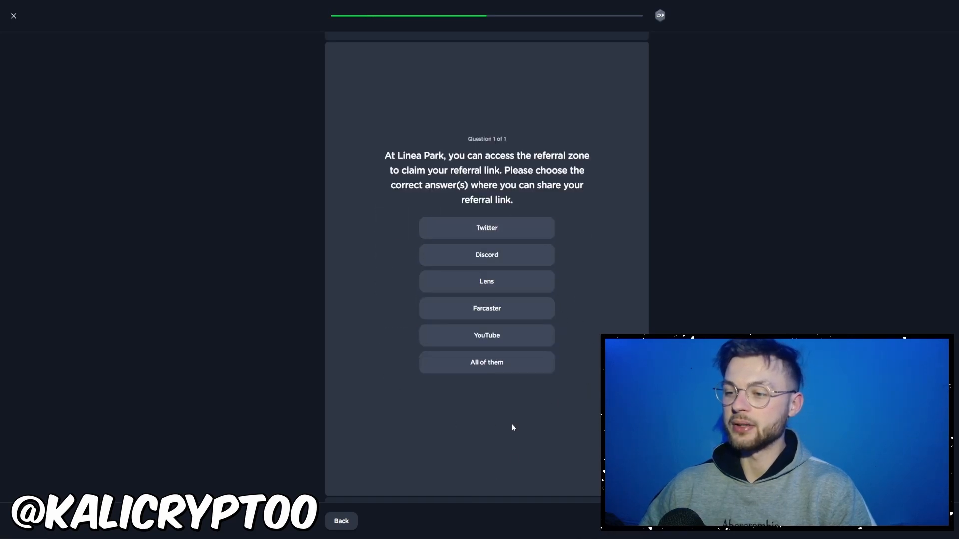
pyautogui.click(489, 365)
pyautogui.click(627, 521)
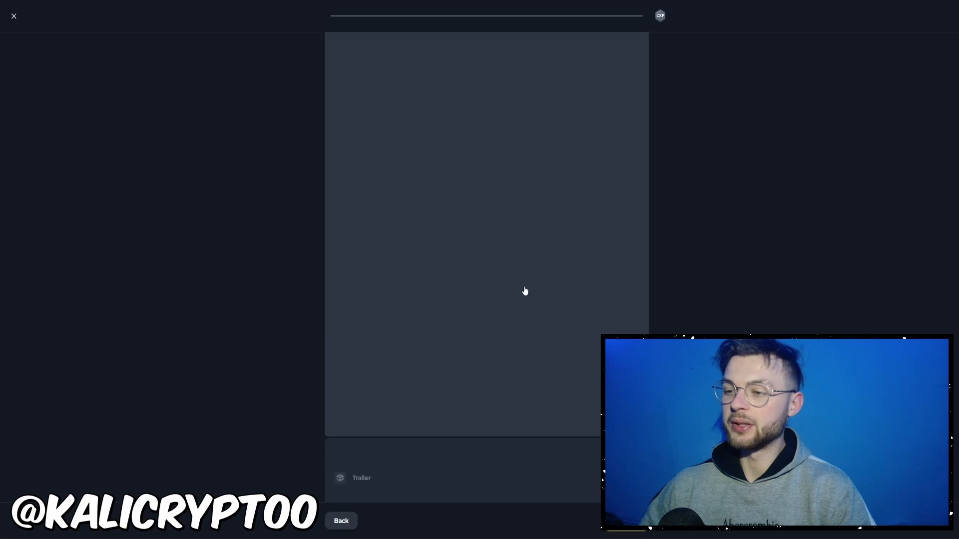
# Work through the second Welcome quest's lessons on the themed zones, VIP tiers, coupon redemption and Referral Center milestones
pyautogui.click(630, 525)
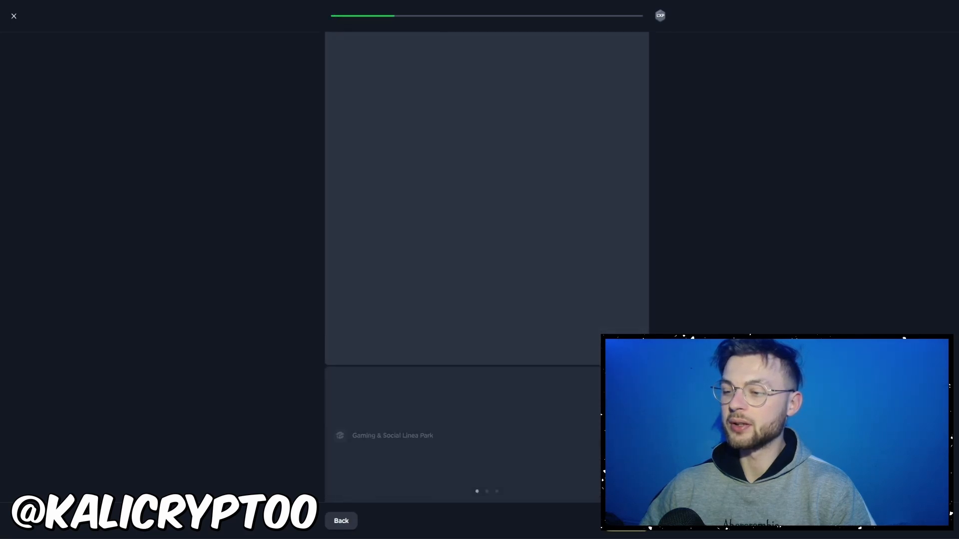
pyautogui.moveTo(374, 217); pyautogui.dragTo(424, 218)
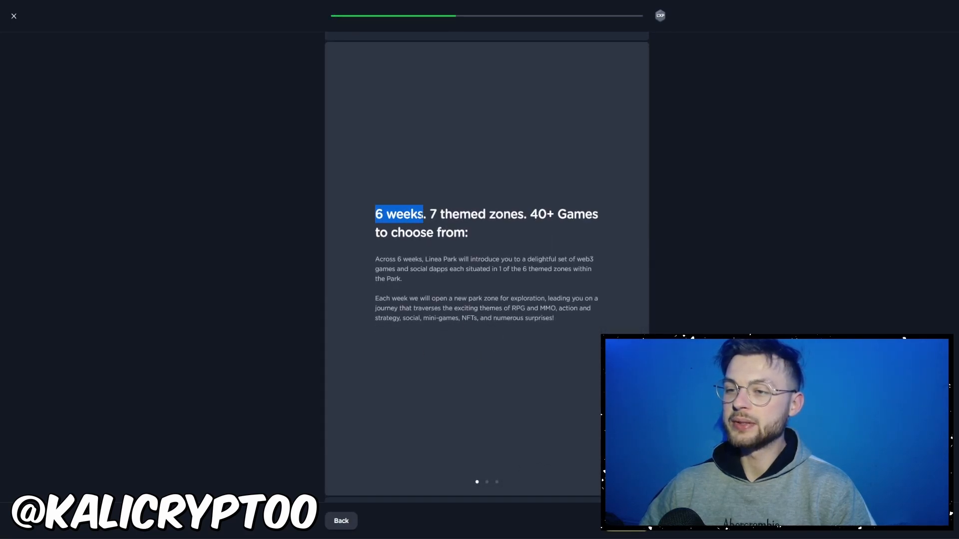
pyautogui.click(433, 217)
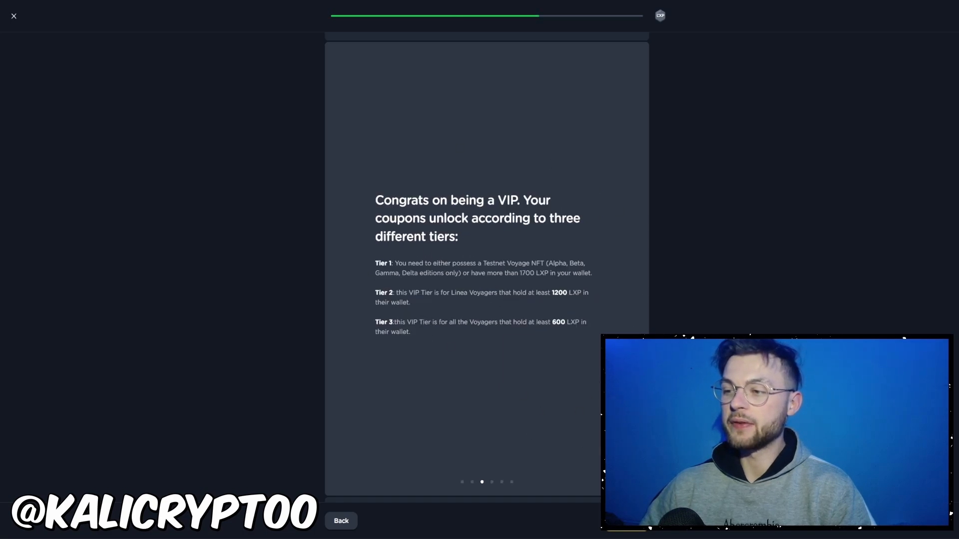
pyautogui.click(626, 520)
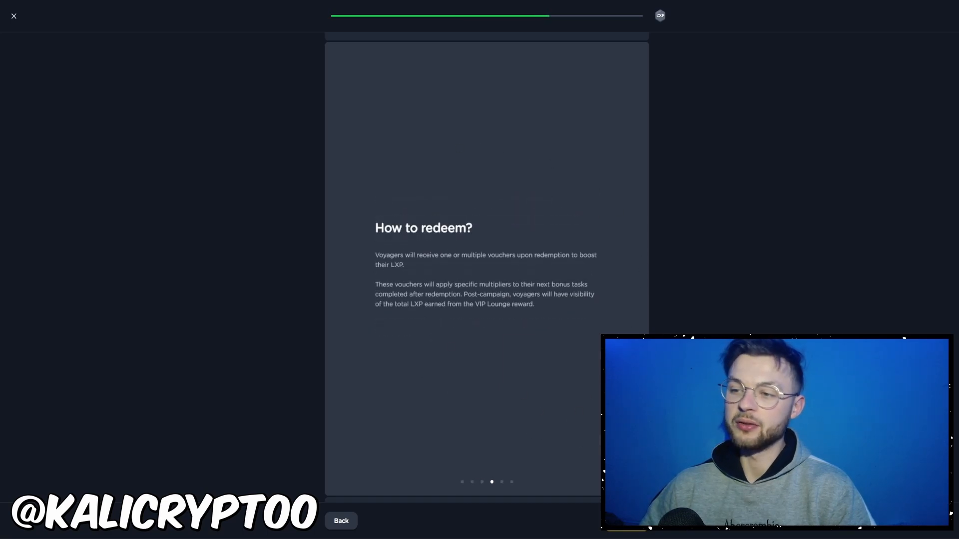
pyautogui.click(626, 521)
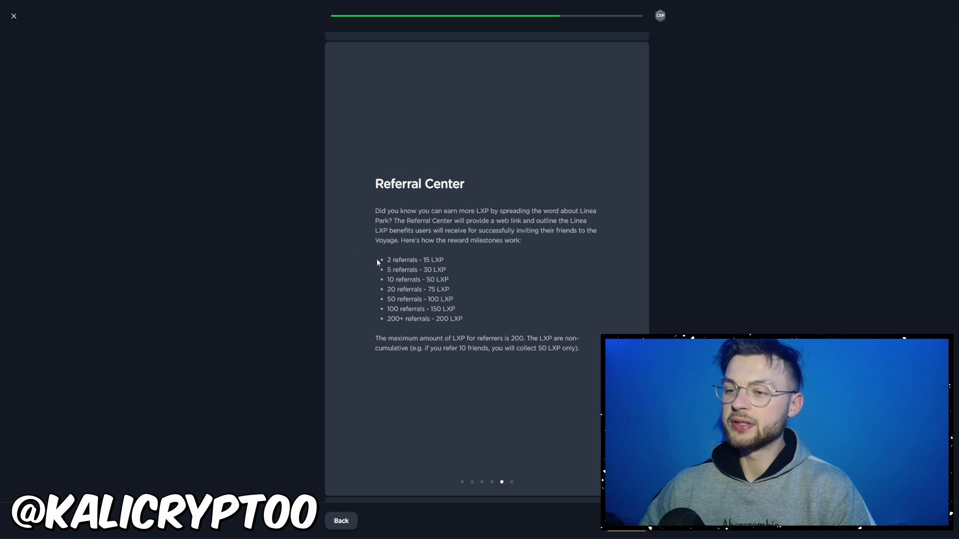
pyautogui.moveTo(420, 260); pyautogui.dragTo(430, 260)
pyautogui.click(460, 269)
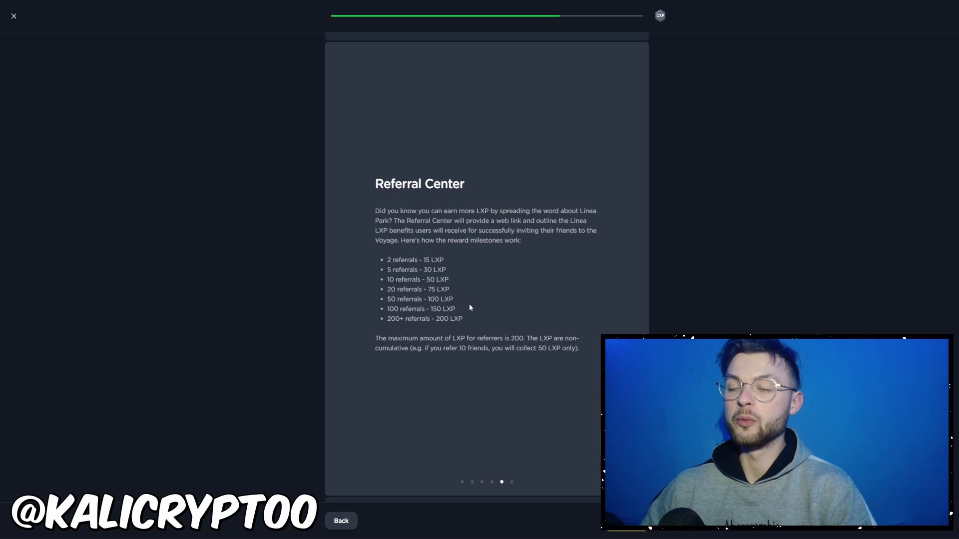
# Answer the second quest's quiz with "All of these" for sharing the referral link and "All of the above" for collecting LXP
pyautogui.click(627, 521)
pyautogui.click(627, 521)
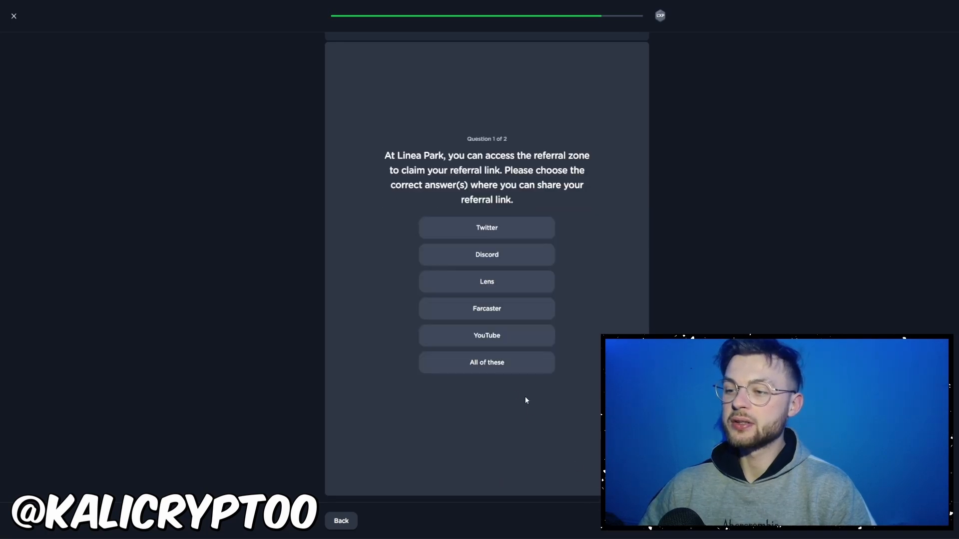
pyautogui.click(445, 359)
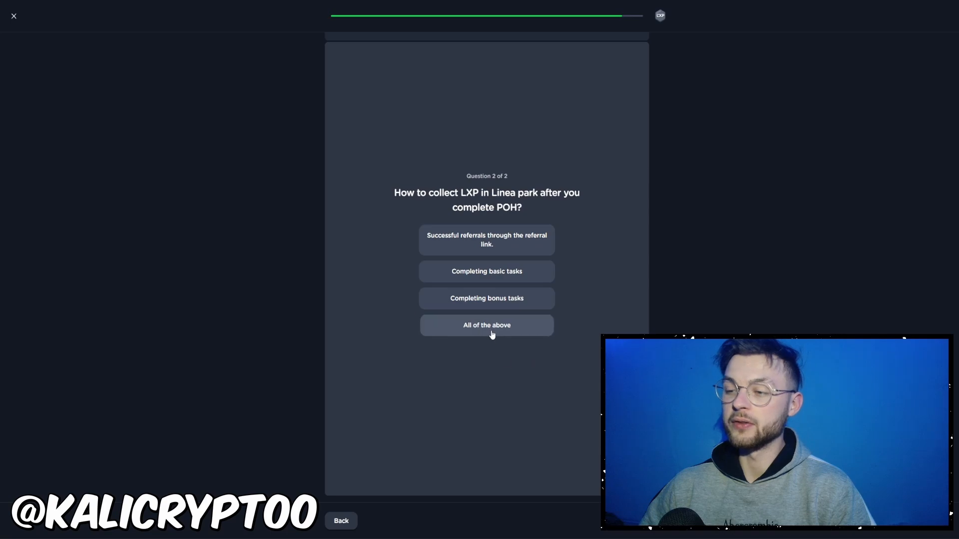
pyautogui.click(487, 327)
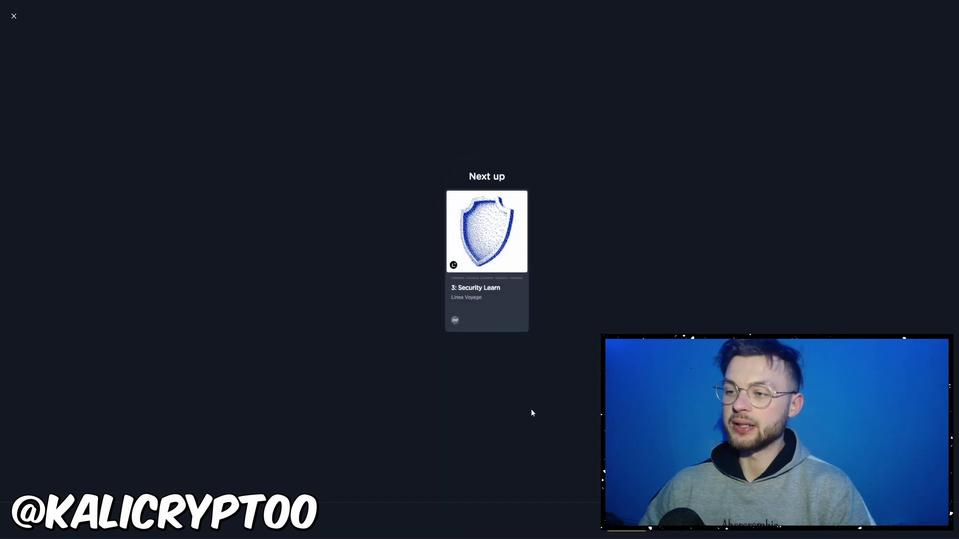
# Open the Security Learn quest and answer the private key question with "No, I wouldn't risk it"
pyautogui.click(486, 315)
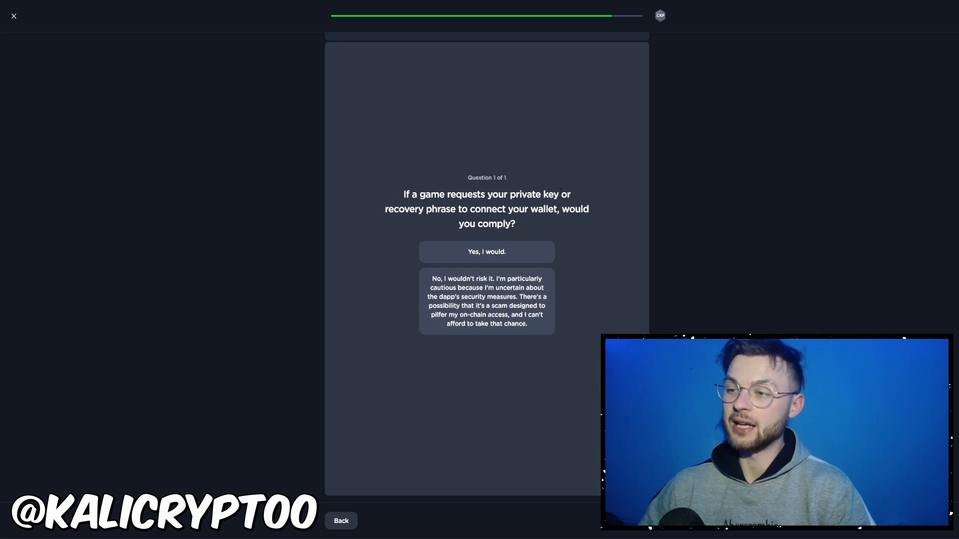
pyautogui.click(512, 315)
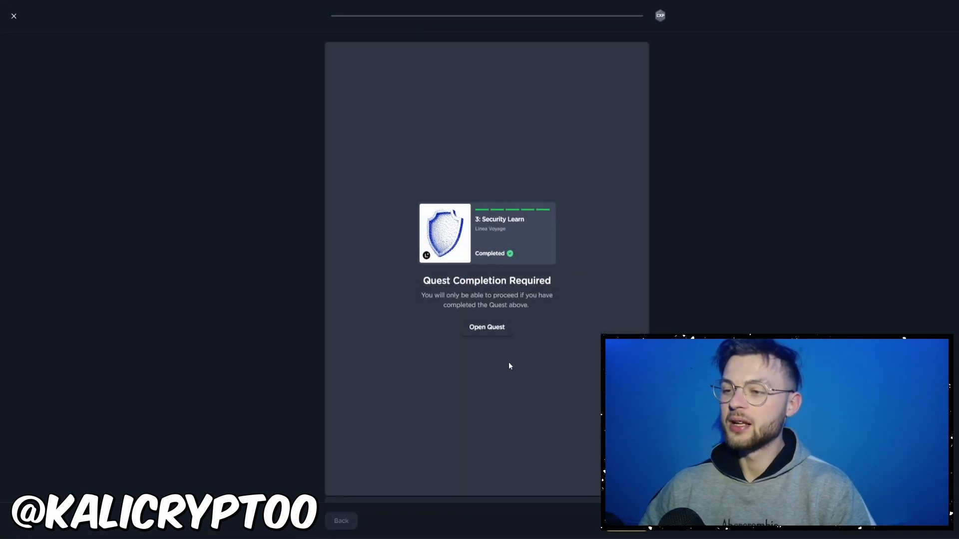
# Pass the Security Learn completion check and work through the quest's MetaMask security lessons, including the BlockAid Promo
pyautogui.click(626, 521)
pyautogui.click(626, 521)
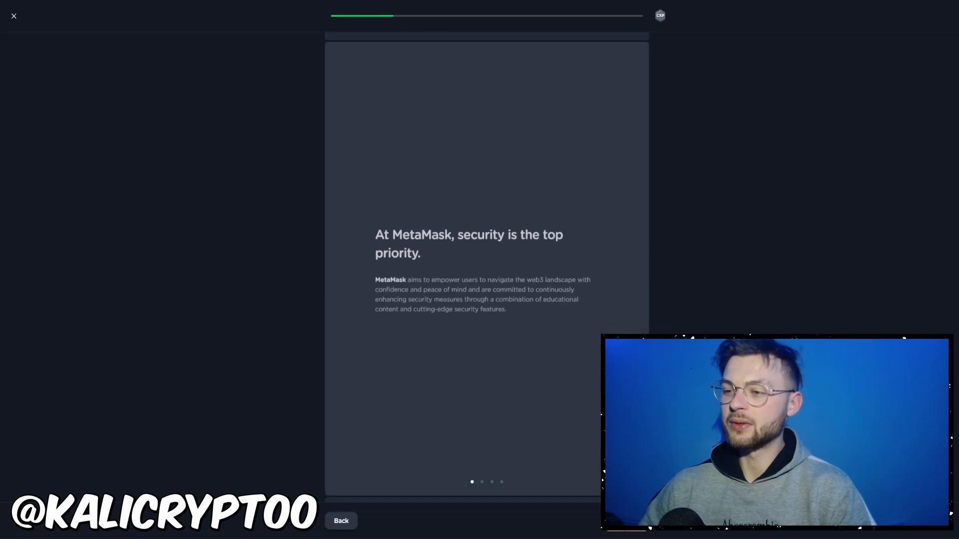
pyautogui.click(626, 521)
pyautogui.click(626, 521)
pyautogui.click(625, 529)
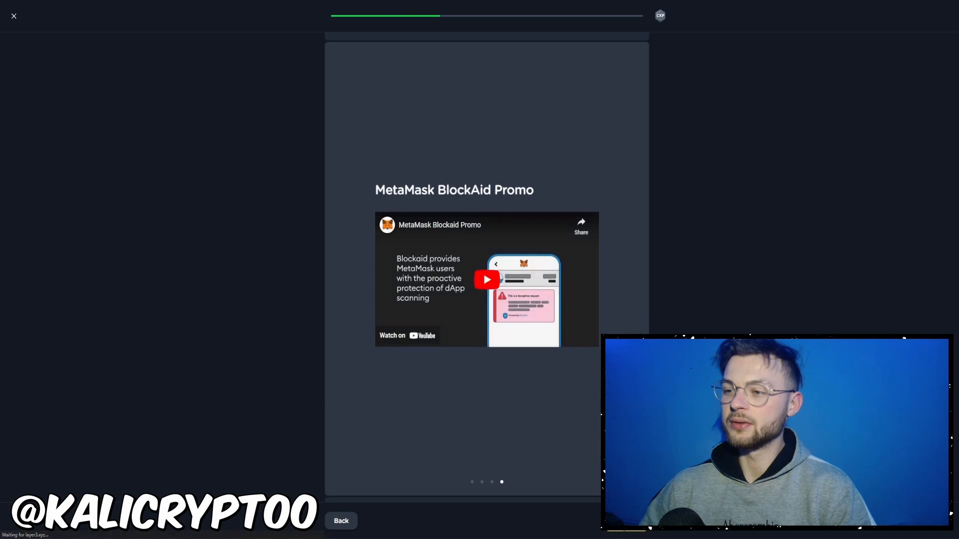
pyautogui.click(625, 528)
pyautogui.click(625, 530)
pyautogui.click(625, 529)
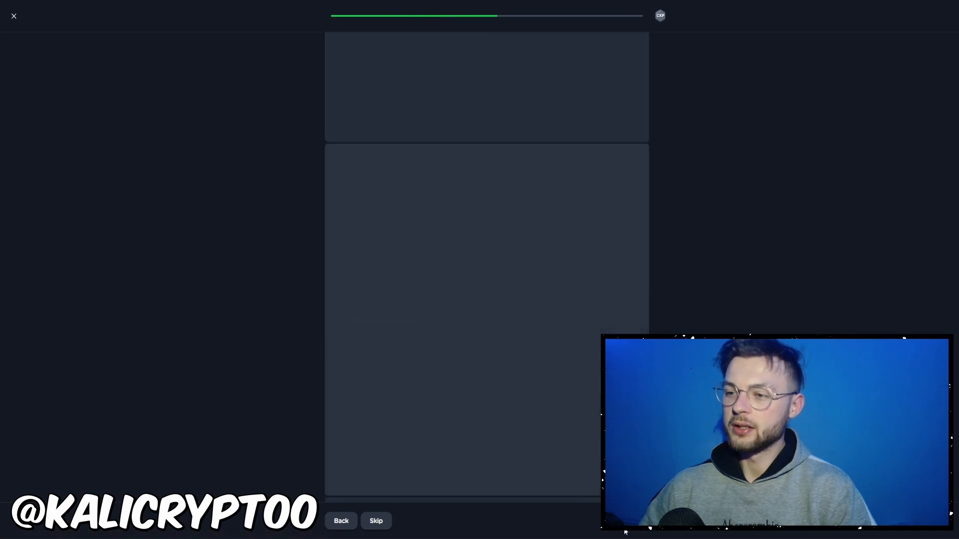
# Open the MetaMask Snaps directory filtered to Security from the quest task, and return to continue to the quiz
pyautogui.click(474, 333)
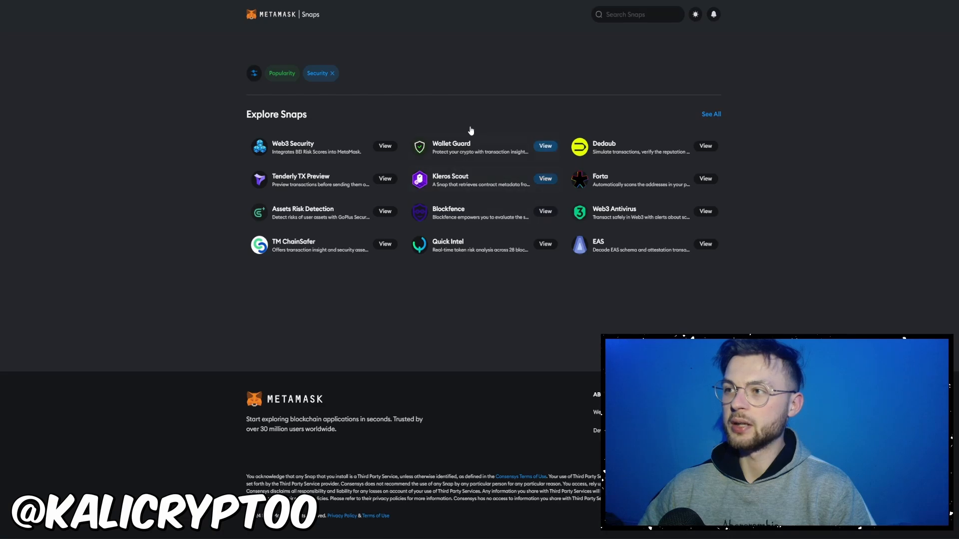
pyautogui.hotkey('ctrl', 'w')
pyautogui.click(628, 529)
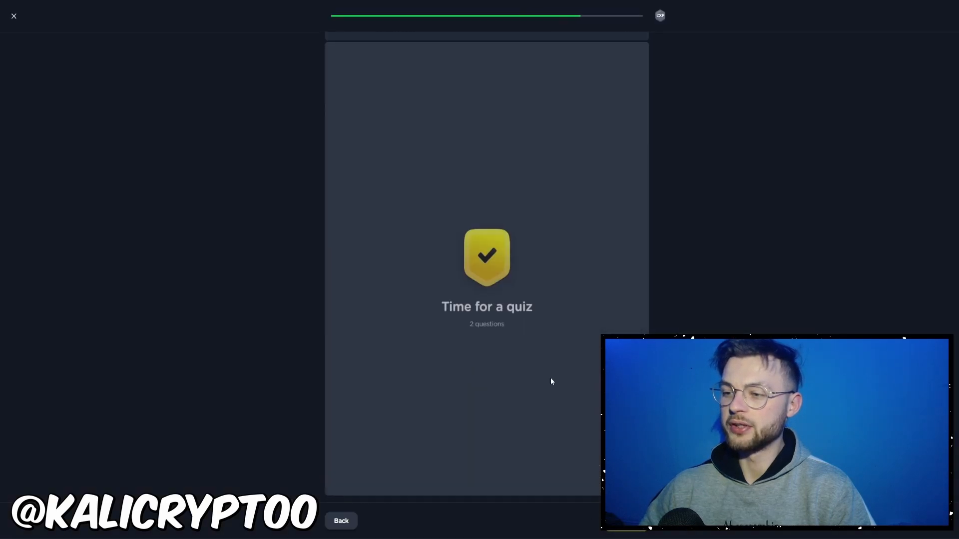
# Complete the two-question quiz, choosing "Allowing you to share you secret recovery phrase with everyone" for the second question, and finish the quest
pyautogui.click(522, 344)
pyautogui.click(624, 521)
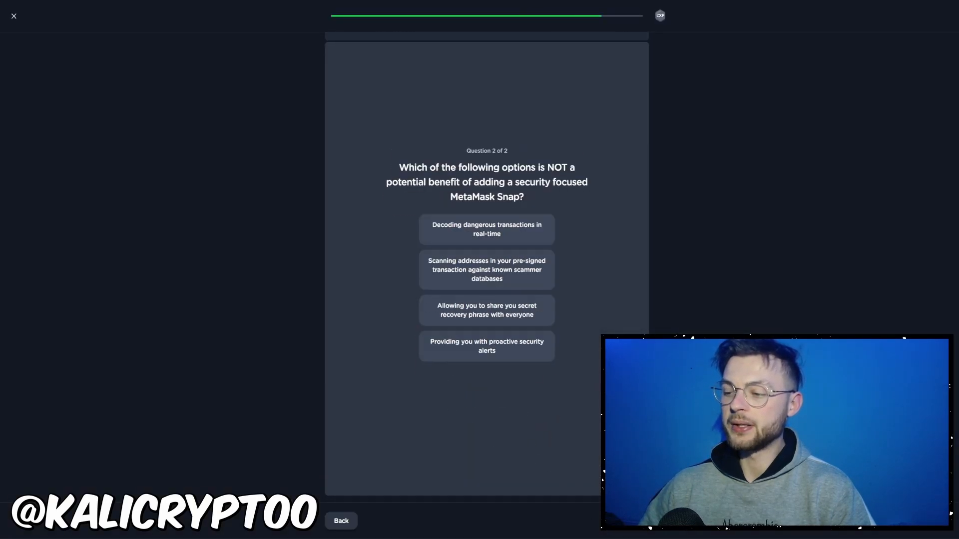
pyautogui.click(535, 311)
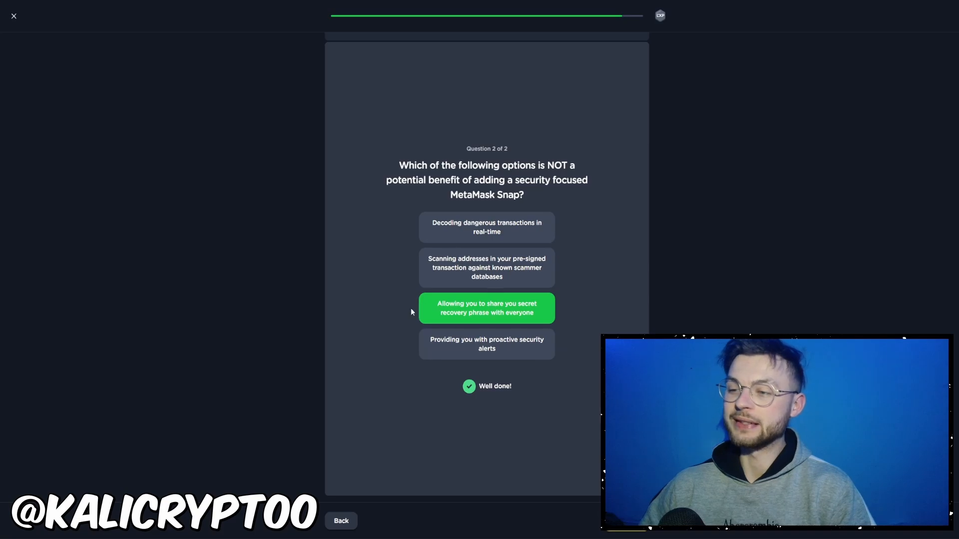
pyautogui.click(573, 497)
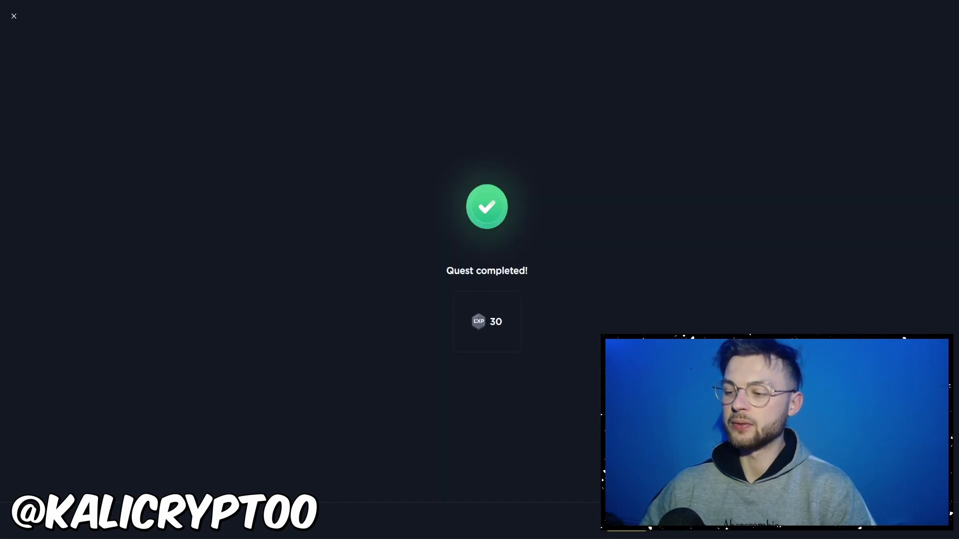
pyautogui.click(624, 521)
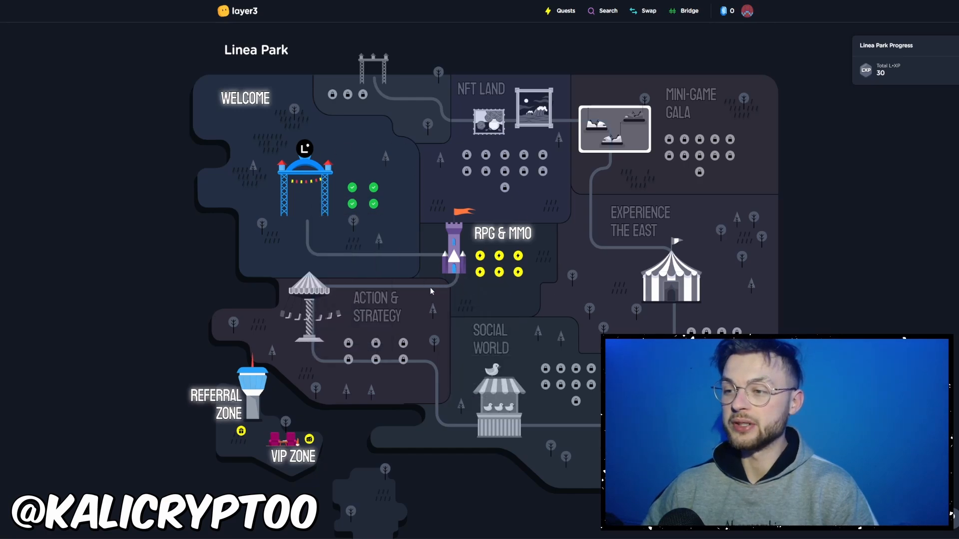
# Open the Space Falcon Ecosystem and Aviatrix Game quest in the RPG & MMO zone and review its list of steps
pyautogui.click(480, 255)
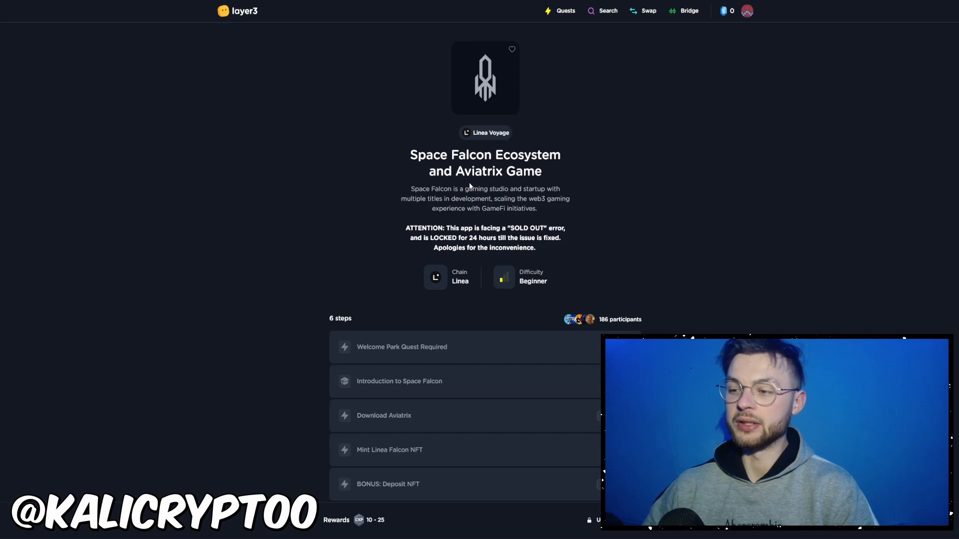
pyautogui.scroll(-2, 469, 185)
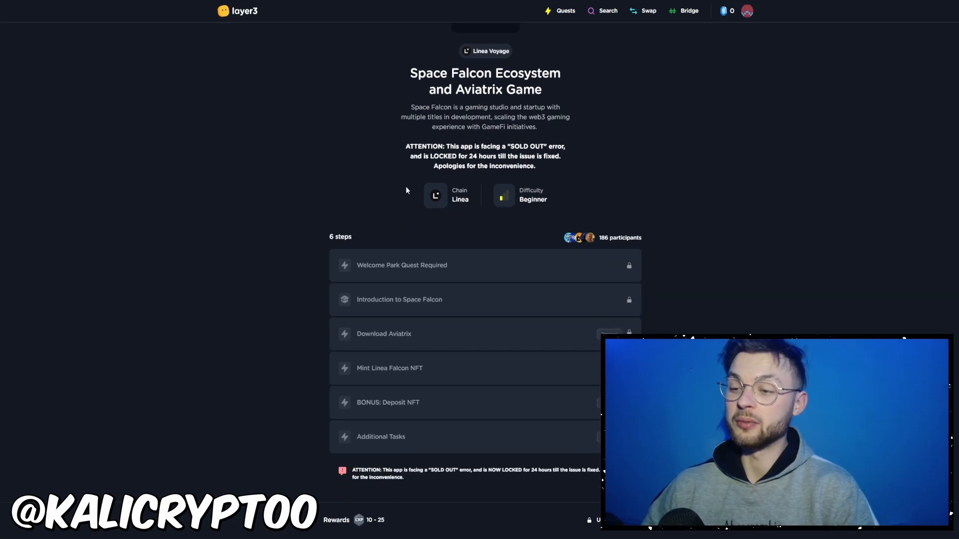
pyautogui.scroll(-1, 405, 190)
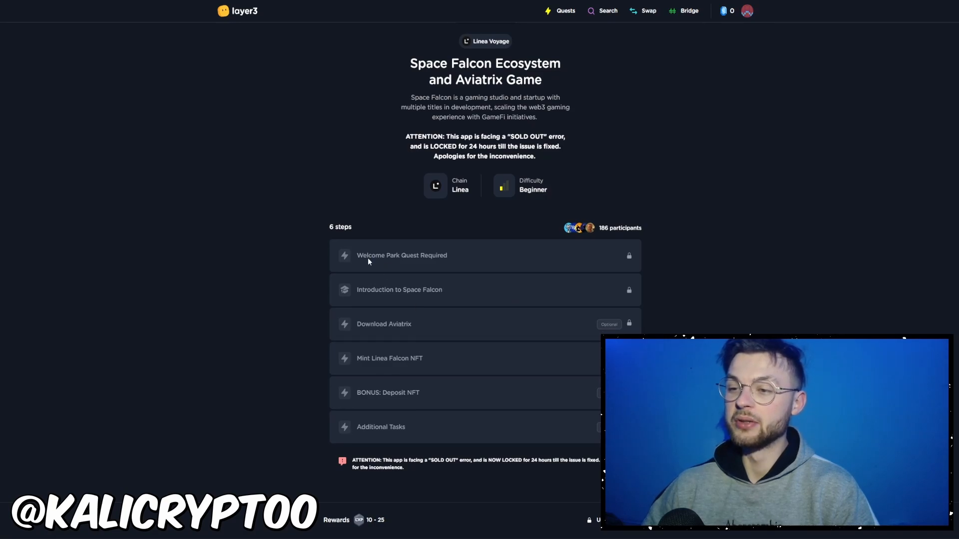
pyautogui.moveTo(355, 257); pyautogui.dragTo(456, 257)
pyautogui.moveTo(355, 289); pyautogui.dragTo(443, 290)
pyautogui.click(437, 329)
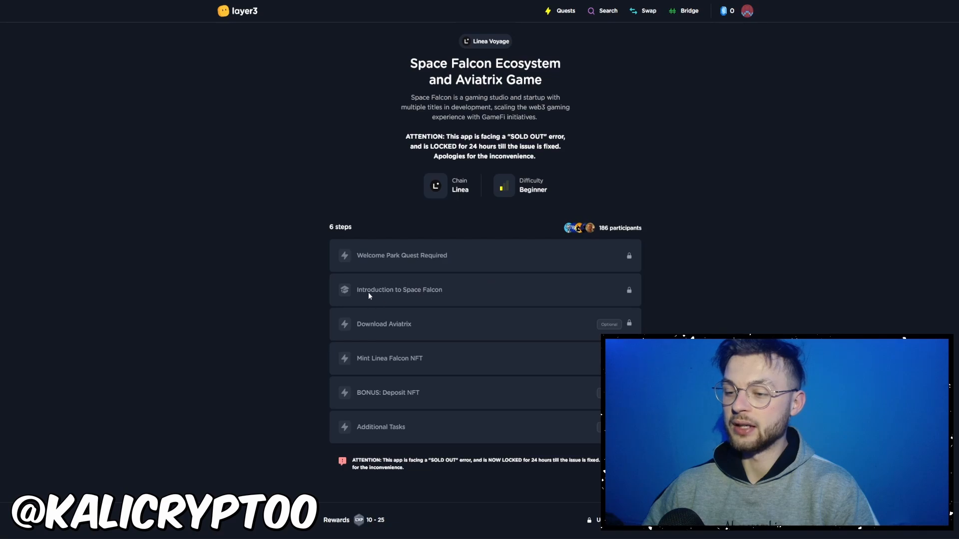
# Read the ATTENTION notice in the Space Falcon quest description and recheck the tasks below it
pyautogui.scroll(3, 368, 295)
pyautogui.moveTo(402, 214); pyautogui.dragTo(570, 246)
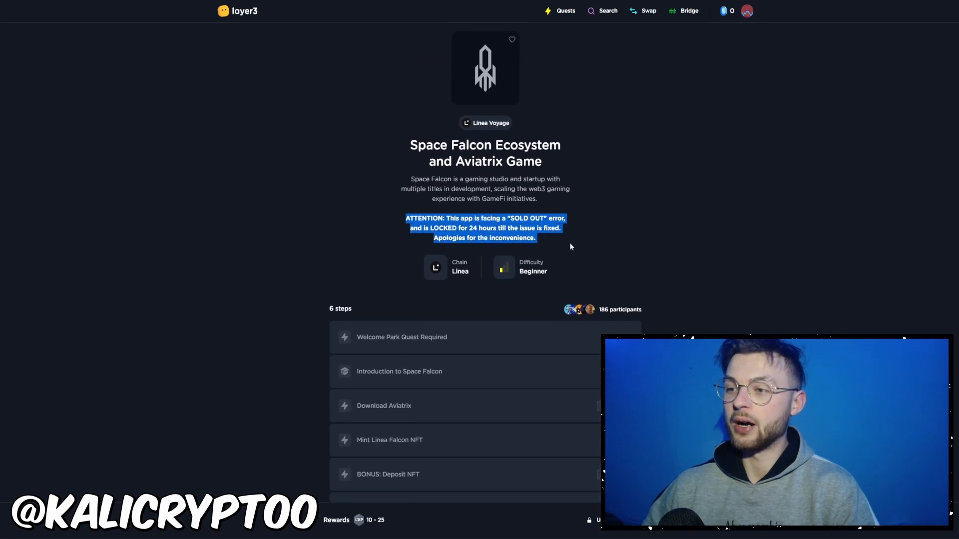
pyautogui.click(405, 200)
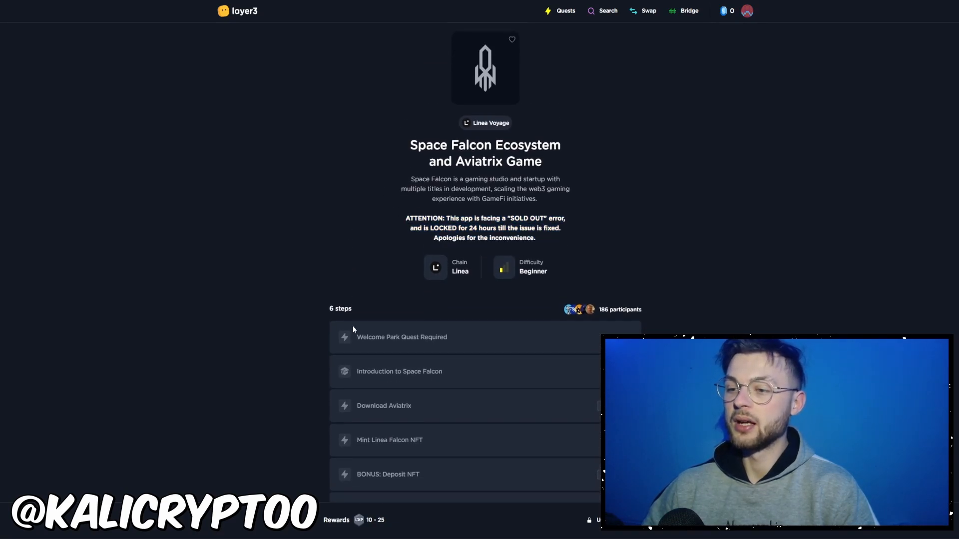
pyautogui.scroll(-1, 353, 330)
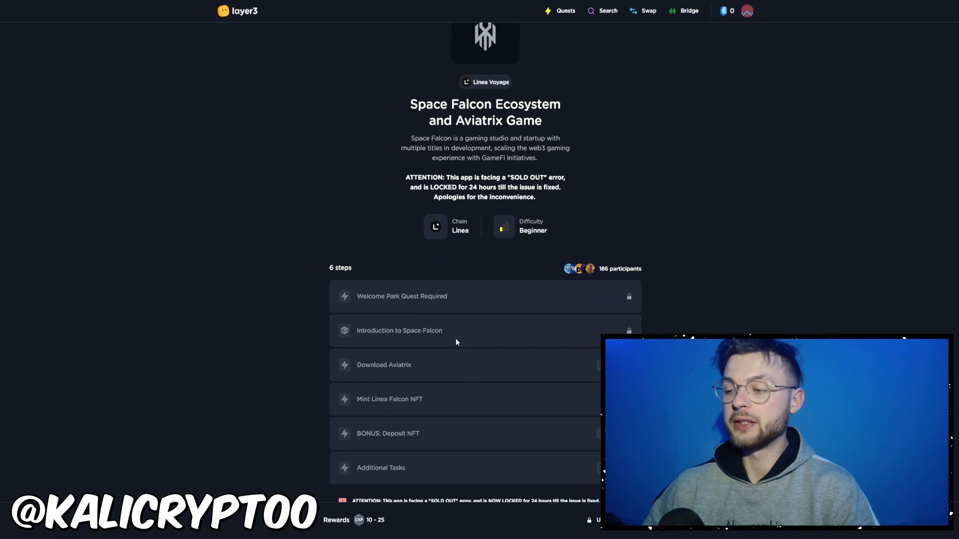
pyautogui.scroll(1, 456, 337)
pyautogui.scroll(-2, 470, 235)
pyautogui.scroll(2, 369, 43)
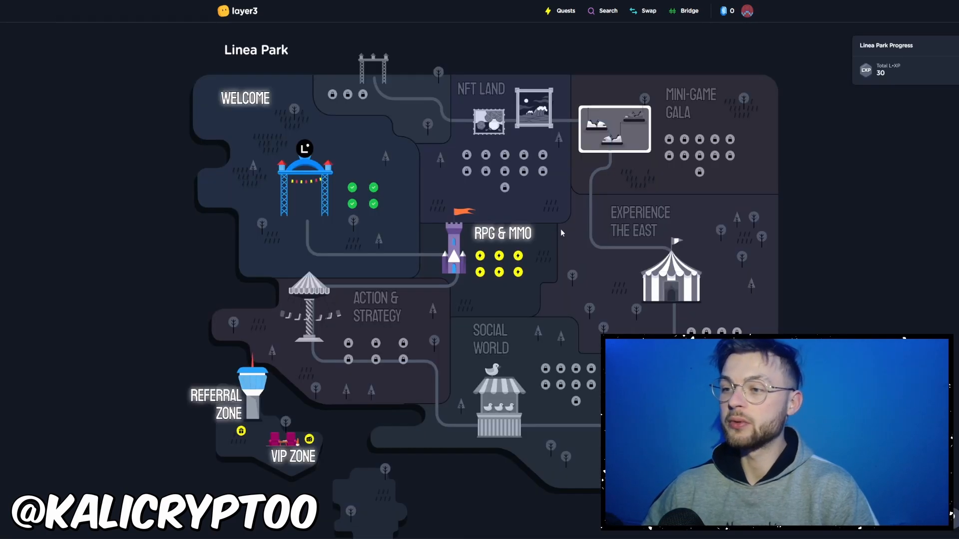
# Start the GamerBoom: Genesis Testing with Linea quest and go through its introduction to the Genesis Proof sign-up task
pyautogui.click(499, 256)
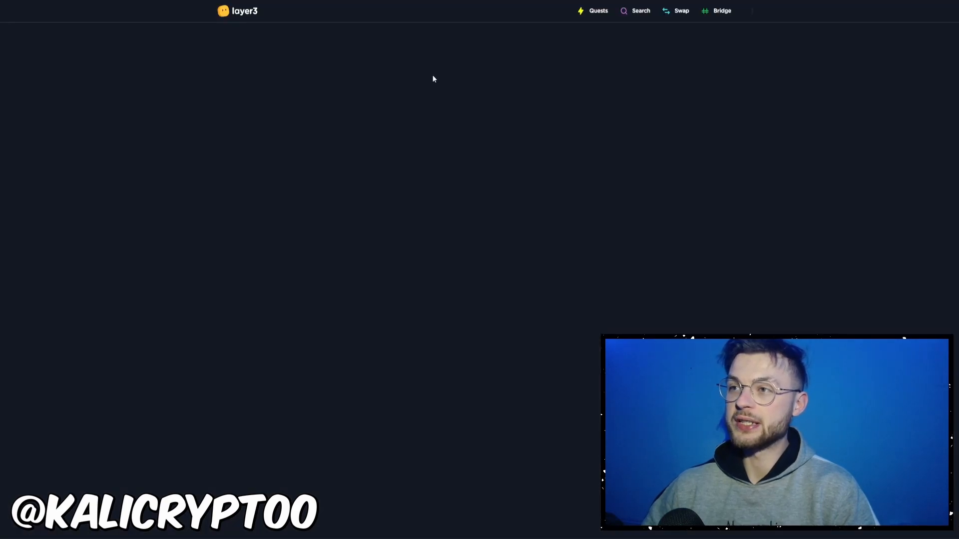
pyautogui.scroll(-1, 385, 199)
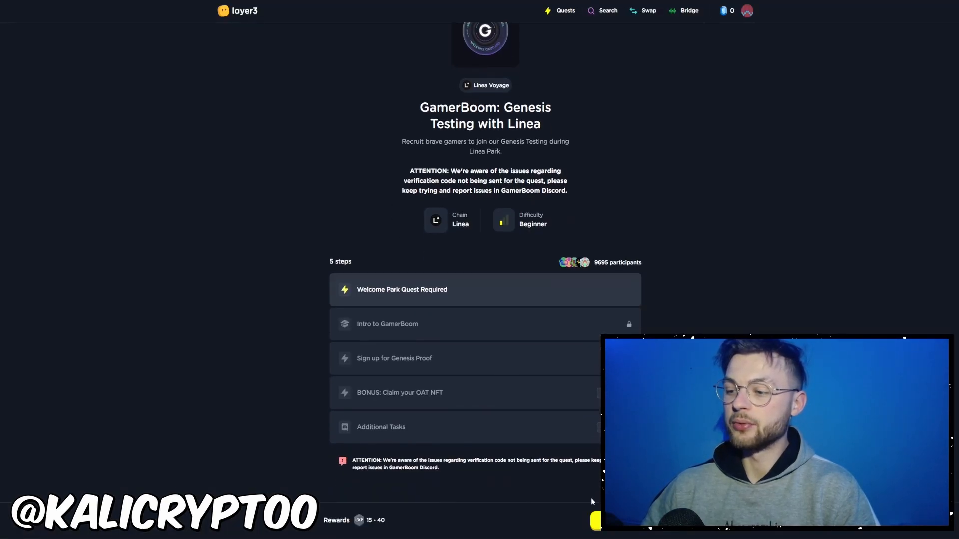
pyautogui.click(595, 520)
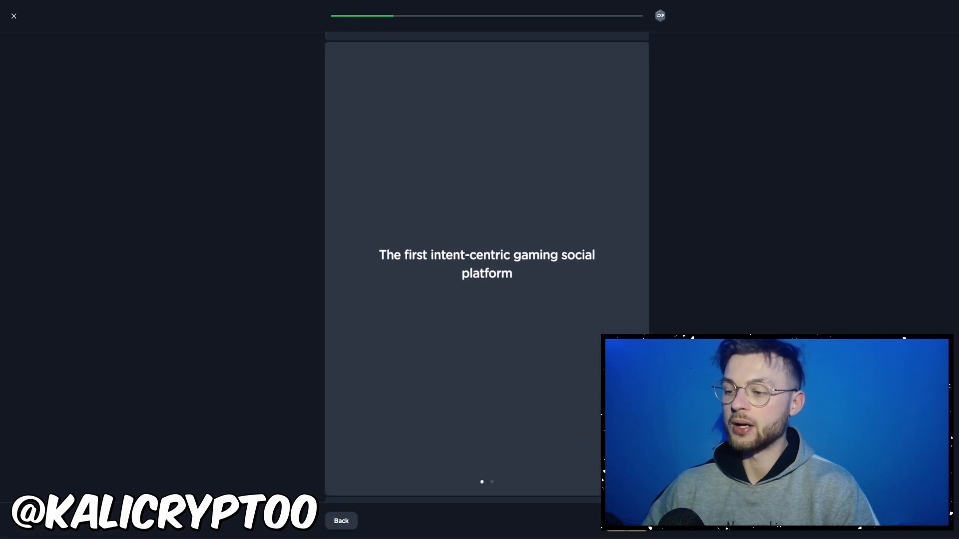
pyautogui.moveTo(474, 273); pyautogui.dragTo(553, 285)
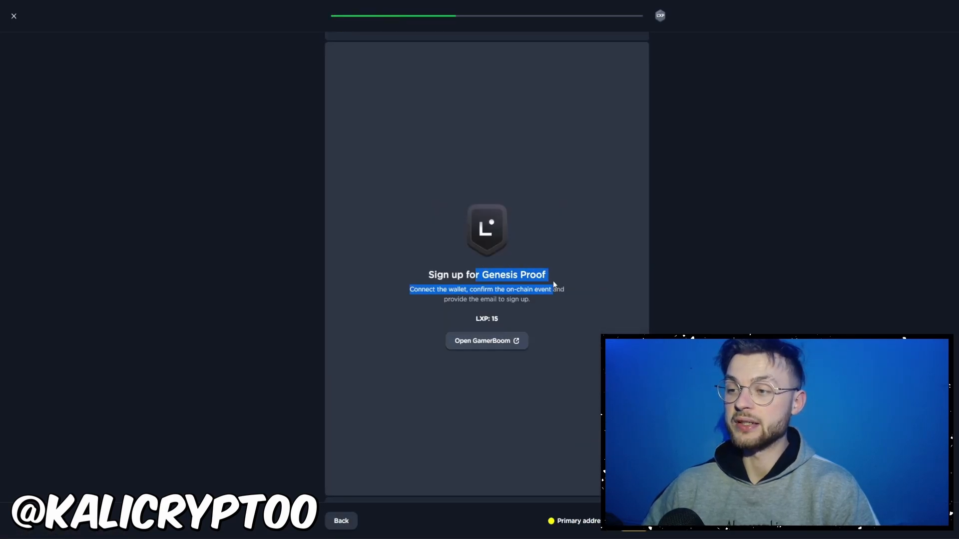
# Join GamerBoom's Genesis Testing, confirm the contract interaction in MetaMask, and close the account creation form and site
pyautogui.click(485, 342)
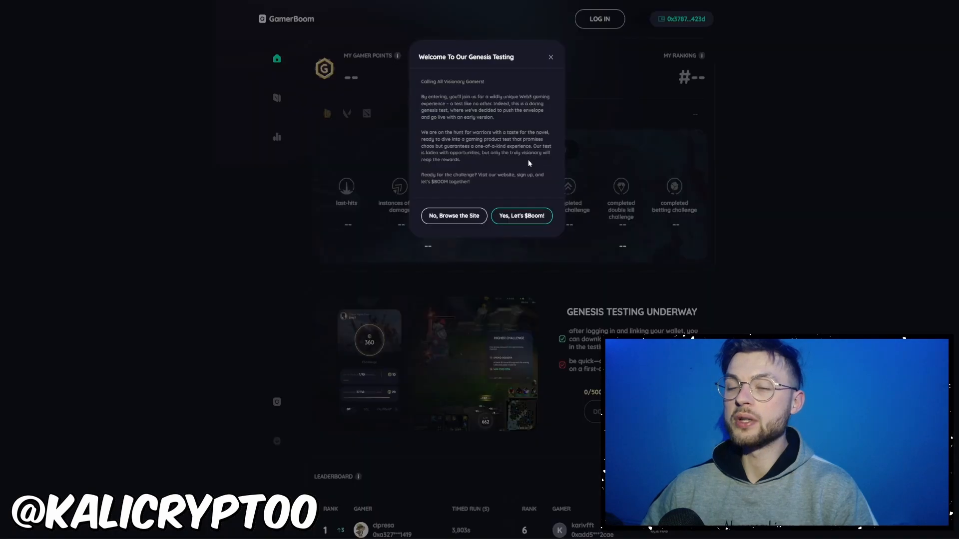
pyautogui.click(517, 217)
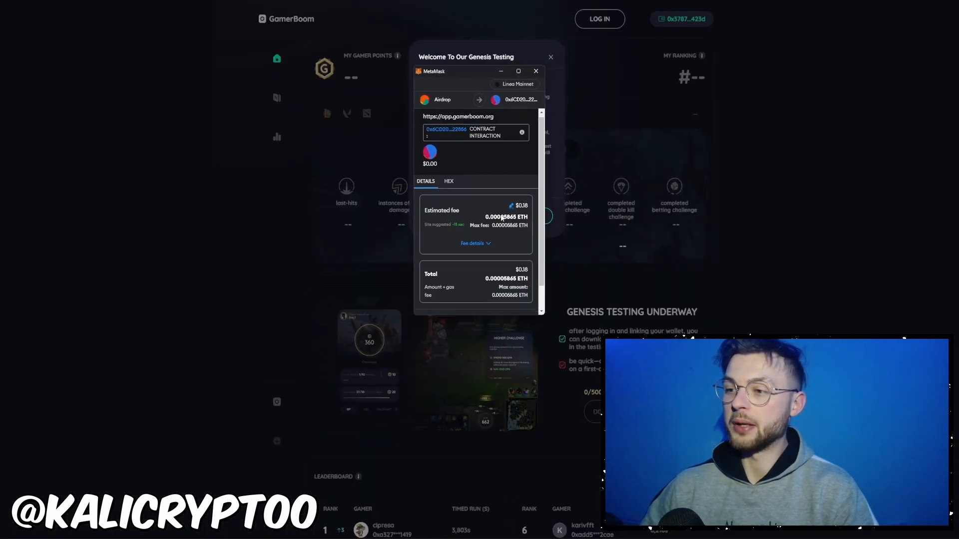
pyautogui.scroll(-2, 479, 210)
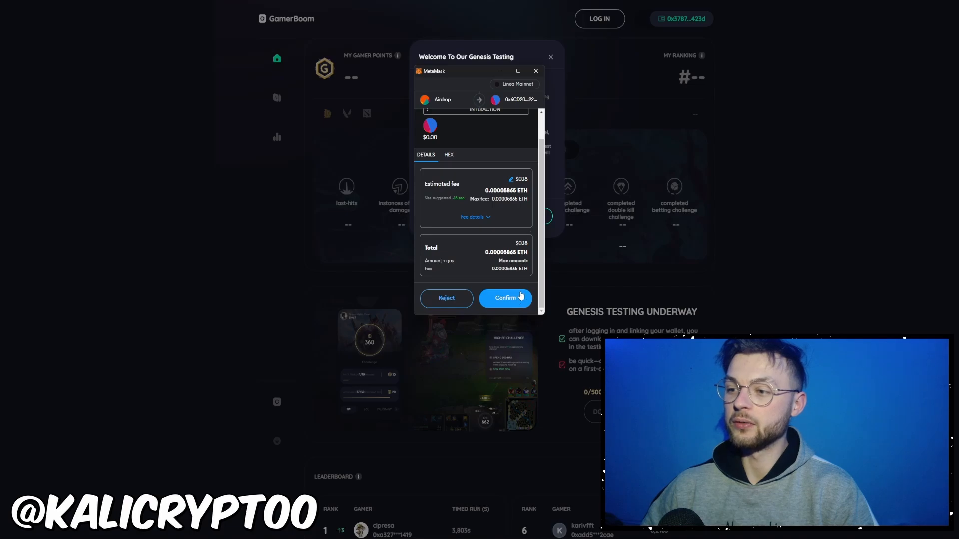
pyautogui.click(513, 309)
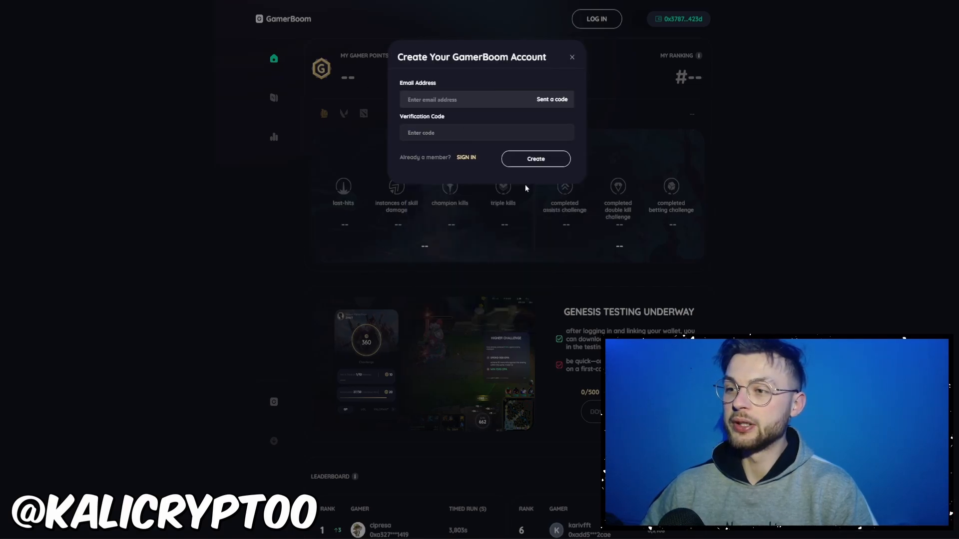
pyautogui.click(572, 57)
pyautogui.hotkey('ctrl', 'w')
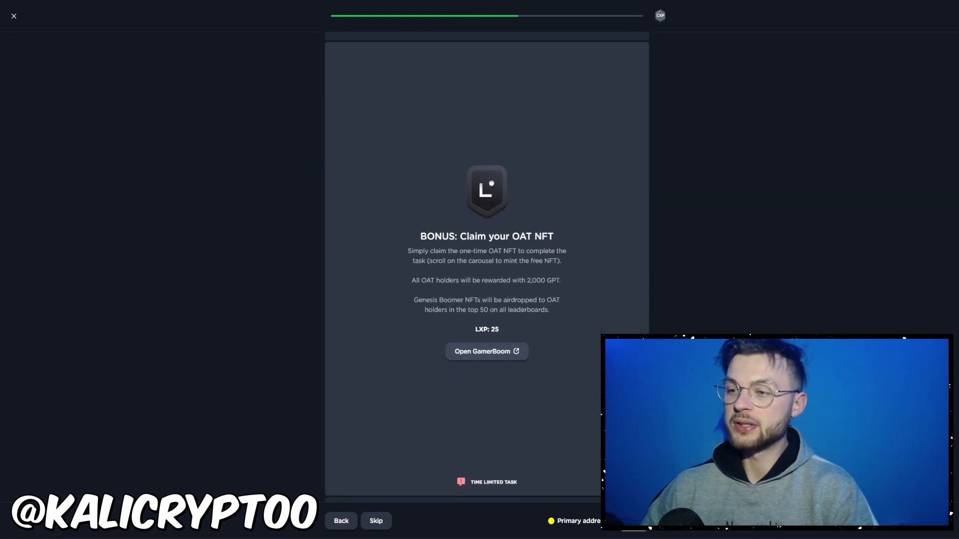
# Review the bonus "Claim your OAT NFT" task and compare the Genesis OAT and Genesis Boomer NFT mint pages on GamerBoom
pyautogui.moveTo(414, 232); pyautogui.dragTo(553, 237)
pyautogui.click(518, 252)
pyautogui.doubleClick(499, 237)
pyautogui.click(527, 313)
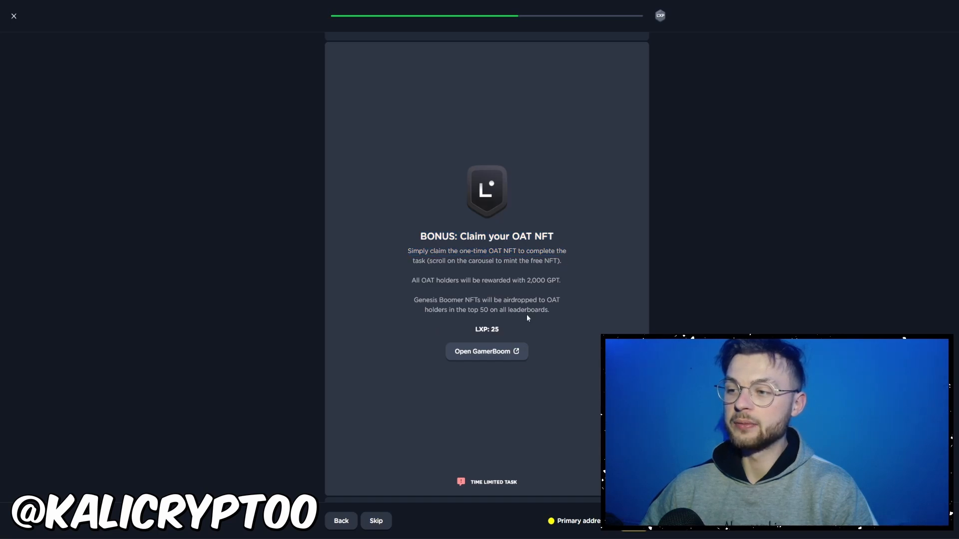
pyautogui.click(482, 352)
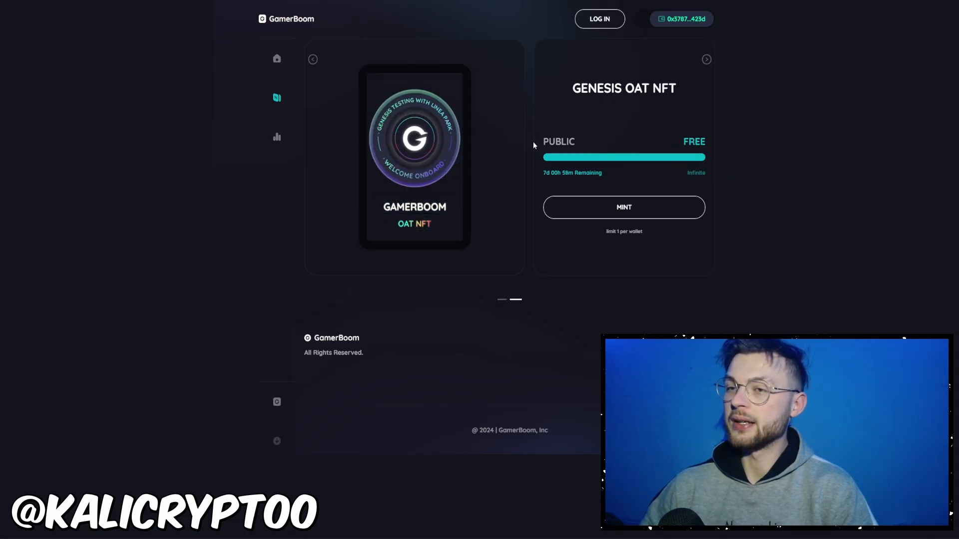
pyautogui.click(309, 61)
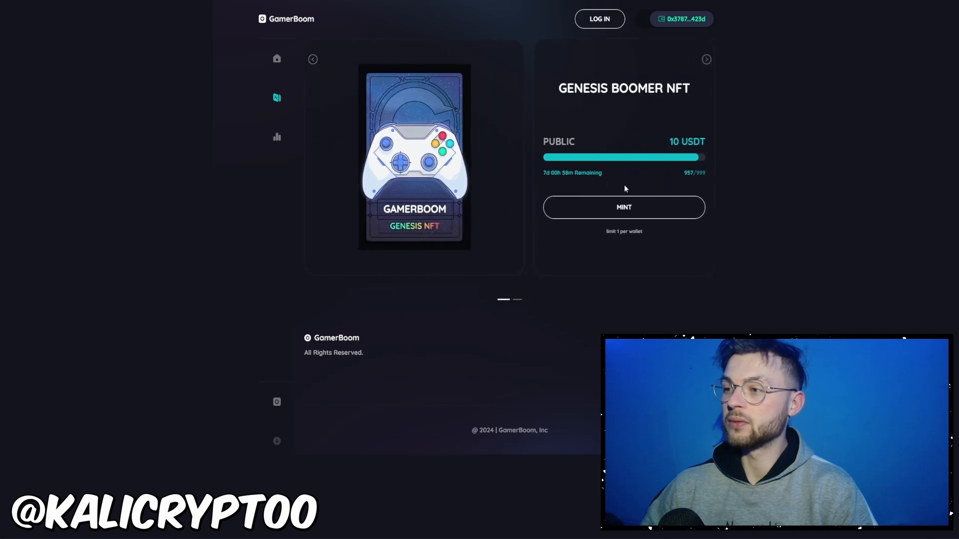
pyautogui.hotkey('ctrl', 'w')
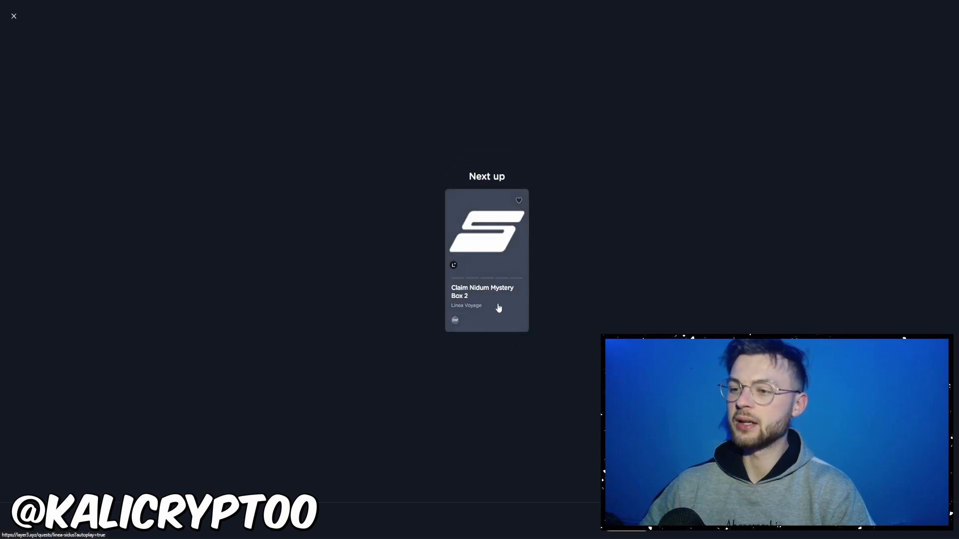
# Start the Claim Nidum Mystery Box 2 quest, advance to its claim task and open the bonus NFT claim page on the Sidus site
pyautogui.click(501, 303)
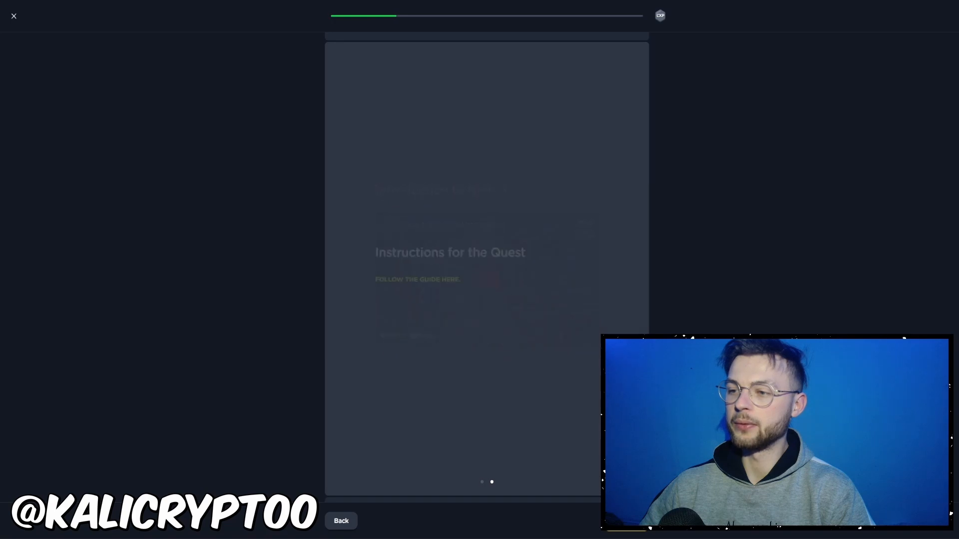
pyautogui.click(599, 518)
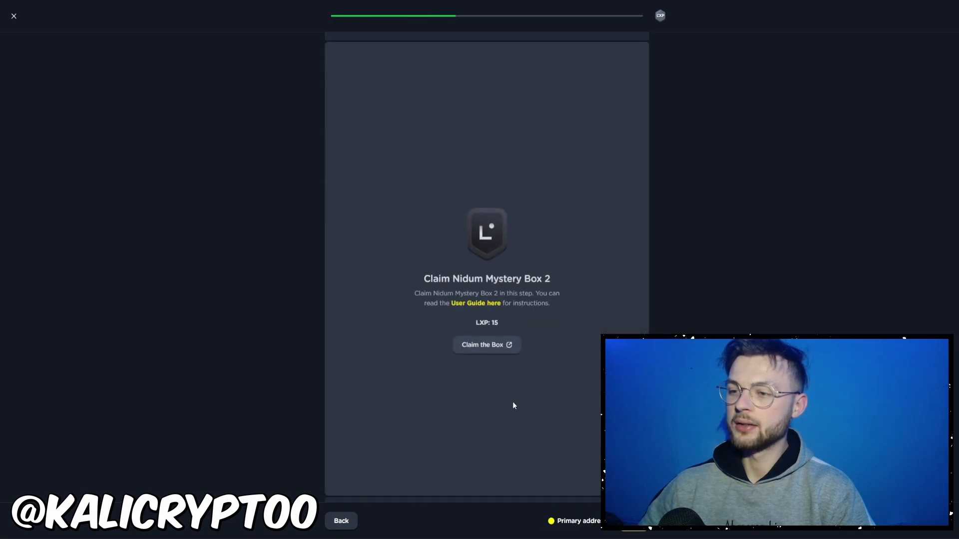
pyautogui.moveTo(434, 276); pyautogui.dragTo(565, 271)
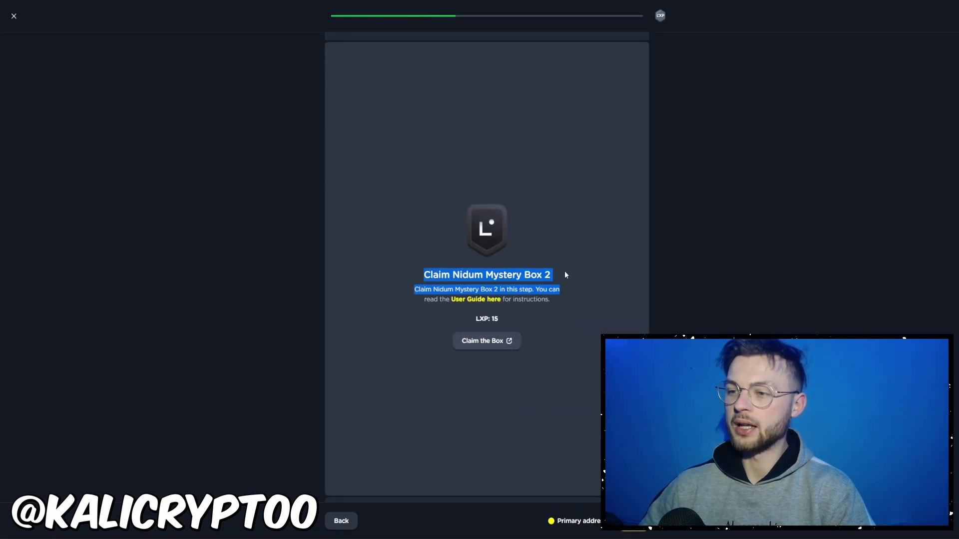
pyautogui.click(565, 271)
pyautogui.tripleClick(556, 281)
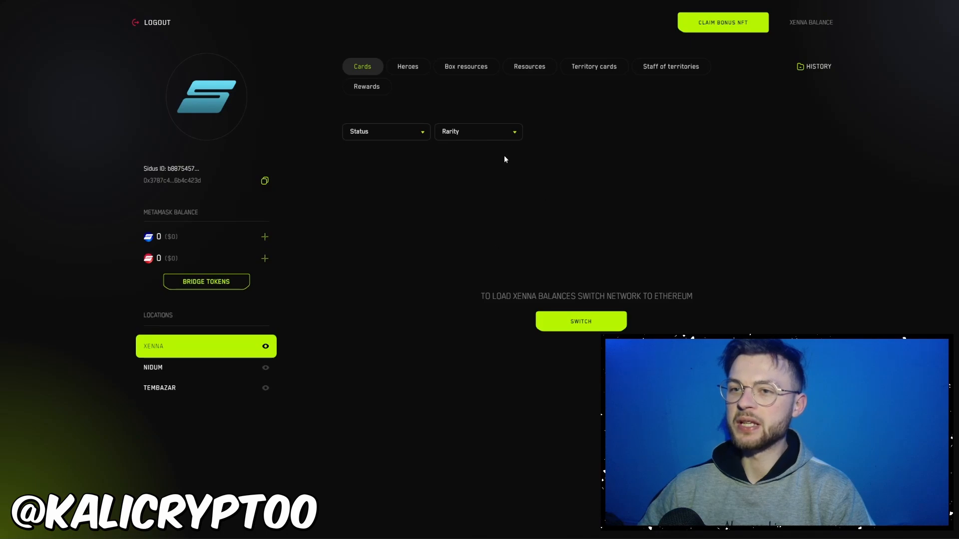
pyautogui.click(722, 29)
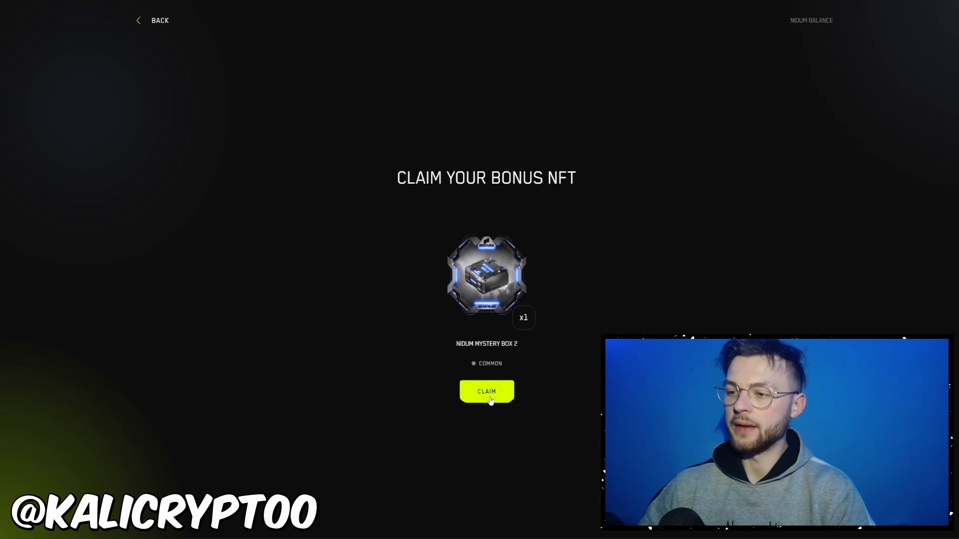
# Claim the bonus Nidum Mystery Box 2 NFT and confirm the contract interaction in MetaMask
pyautogui.click(487, 390)
pyautogui.moveTo(494, 111); pyautogui.dragTo(444, 114)
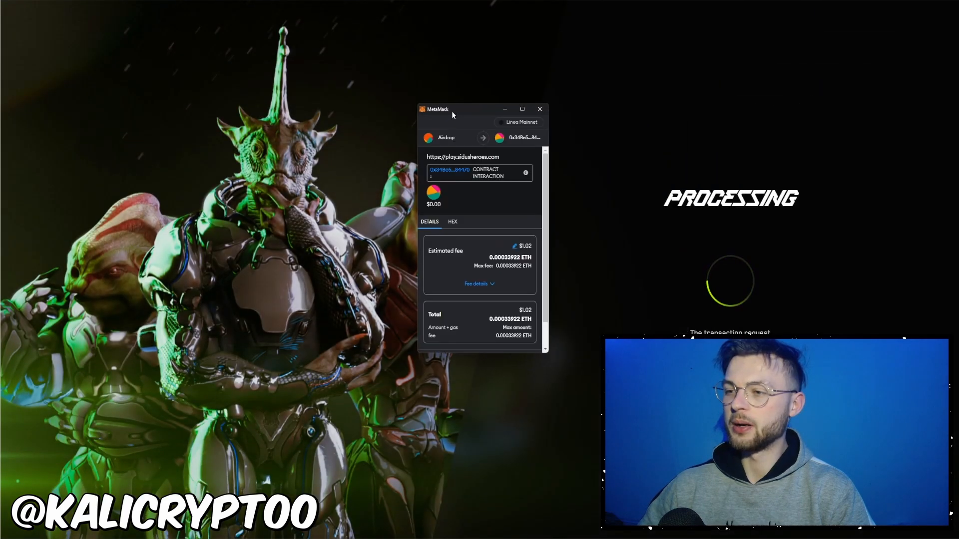
pyautogui.click(509, 337)
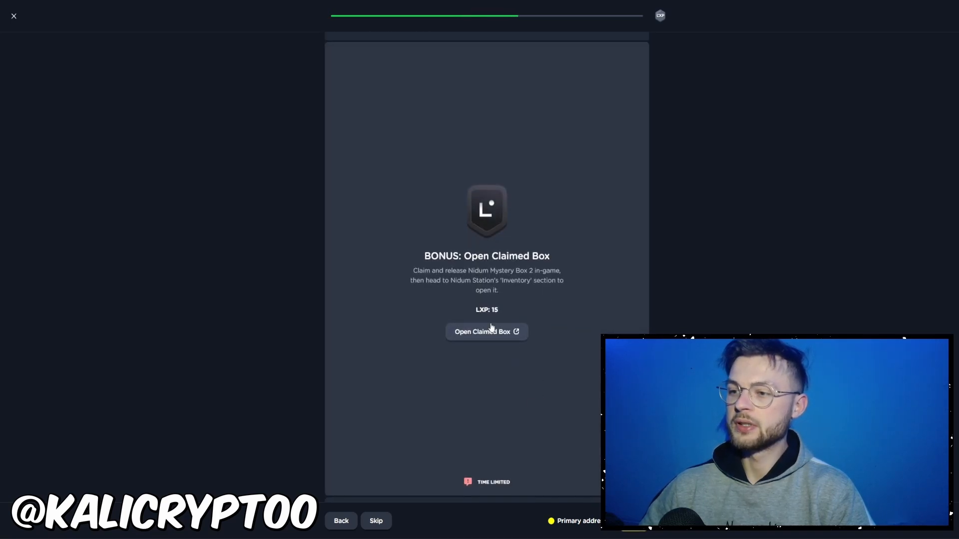
# Open the Open Claimed Box task, release 1 Nidum Mystery Box 2 to Nidum and confirm the transaction in MetaMask
pyautogui.click(480, 333)
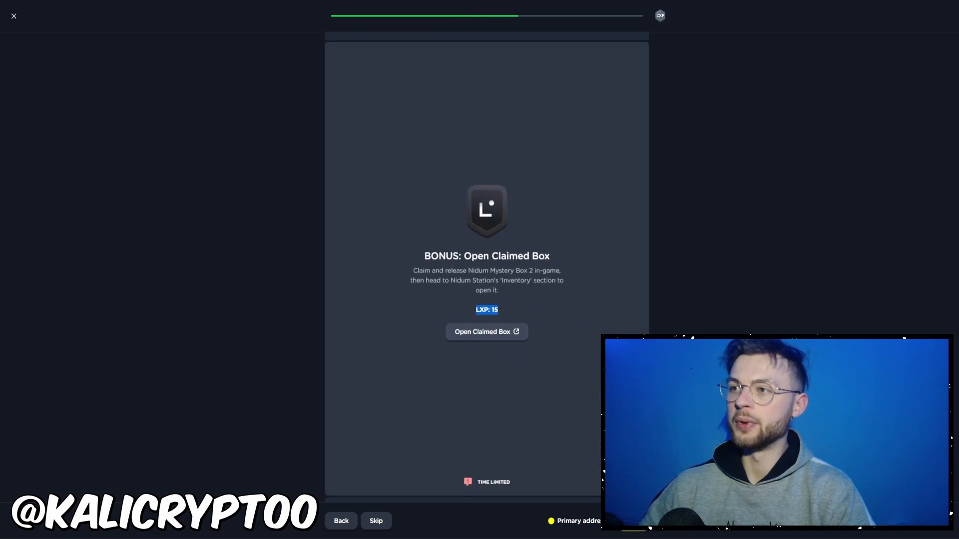
pyautogui.click(409, 327)
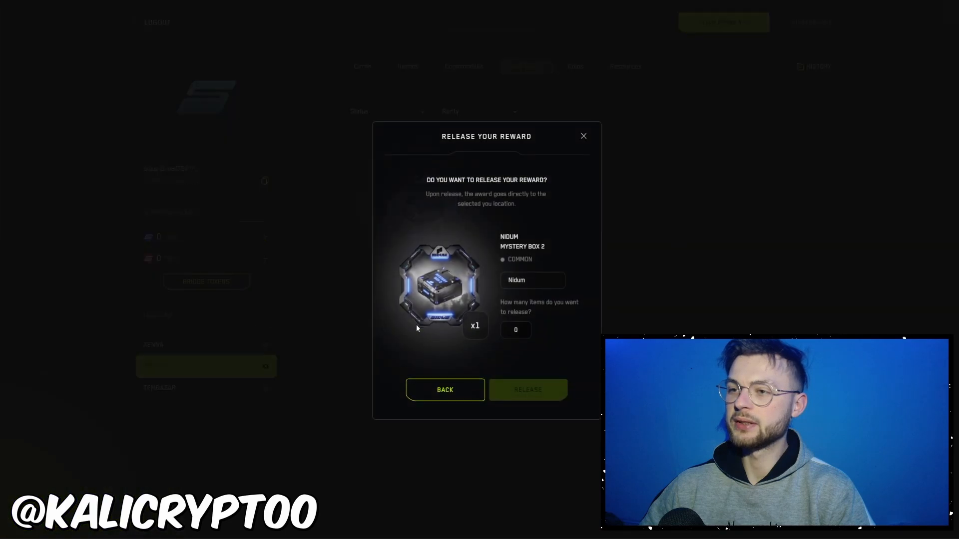
pyautogui.write('1')
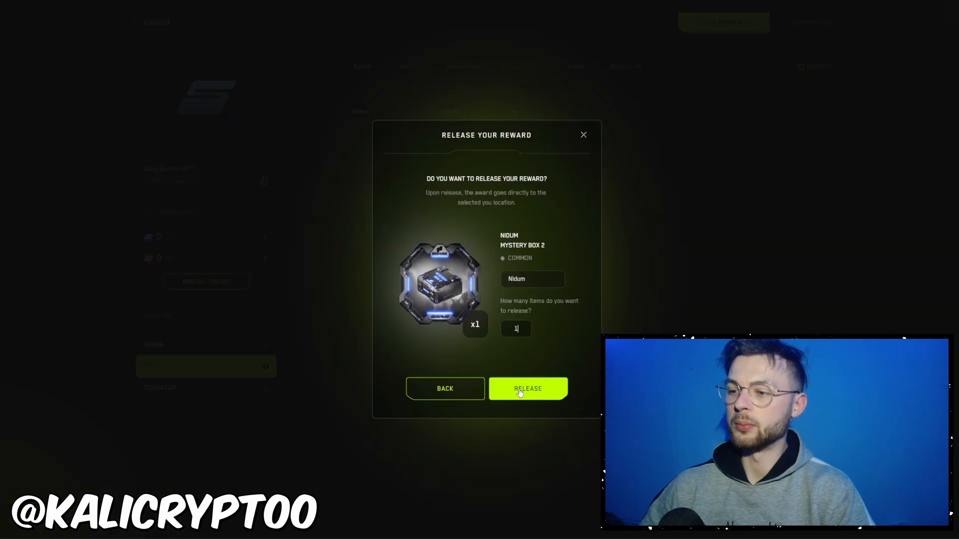
pyautogui.click(520, 392)
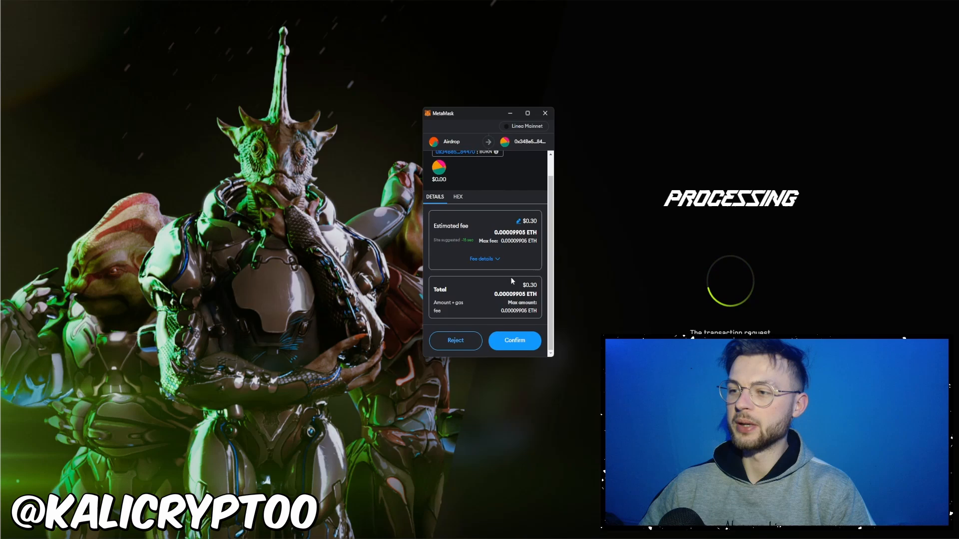
pyautogui.click(515, 340)
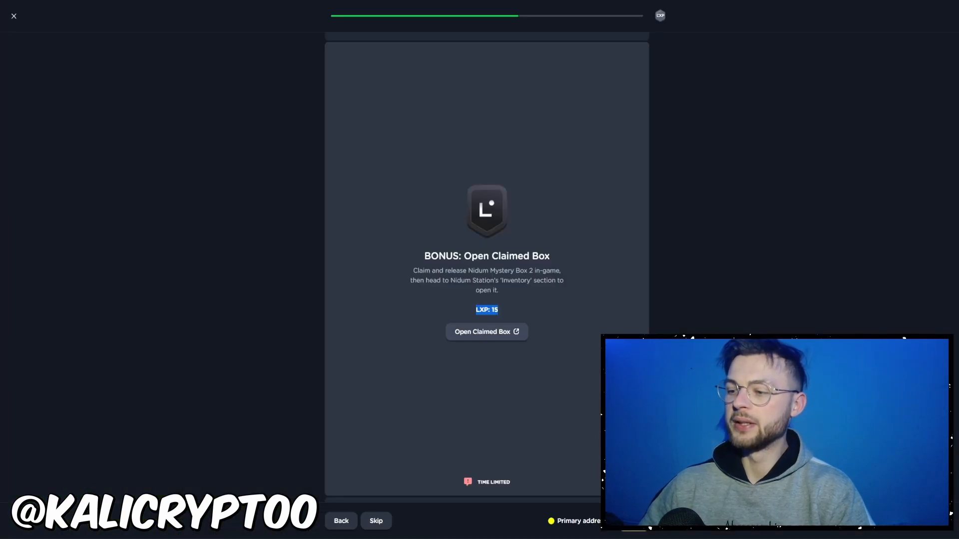
# Move past the bonus Open Claimed Box task and skip the Sidus Additional Tasks
pyautogui.click(487, 310)
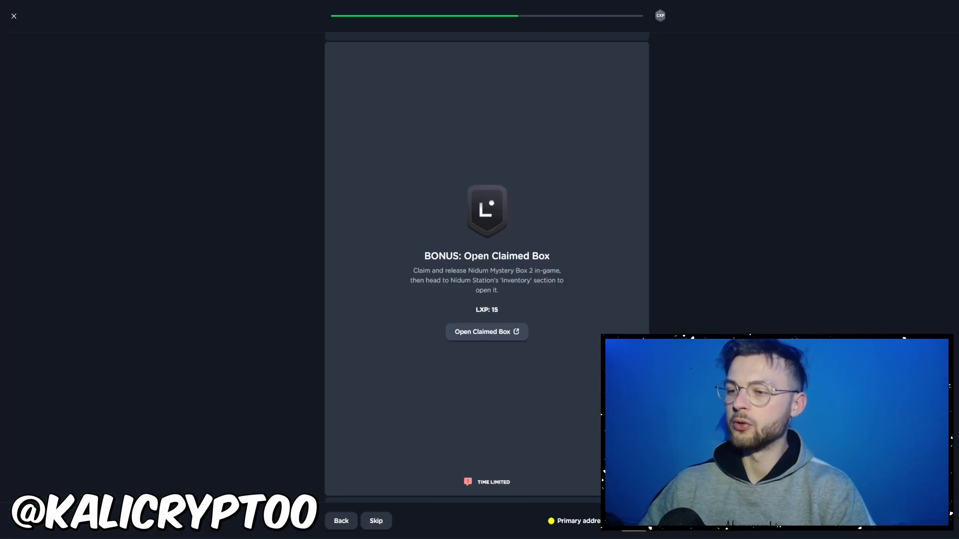
pyautogui.scroll(-1, 540, 335)
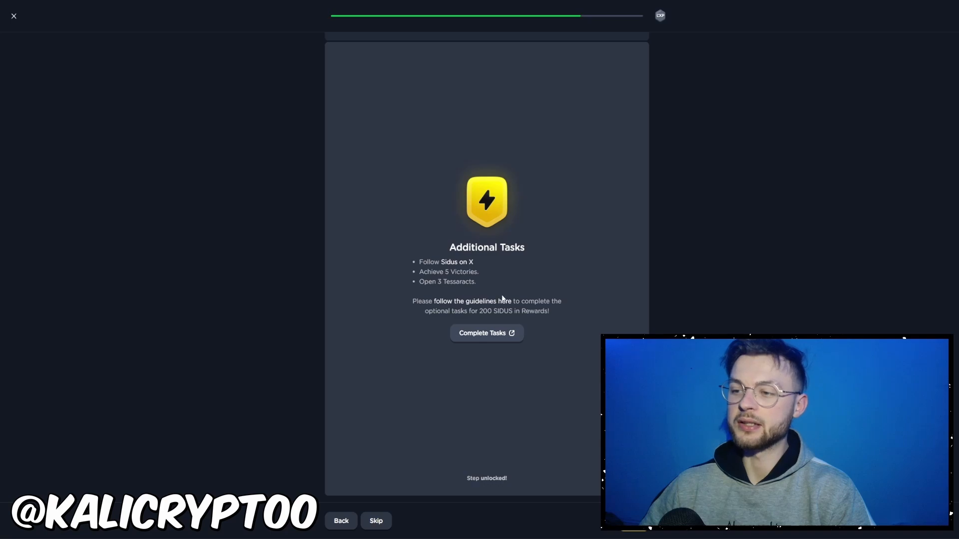
pyautogui.click(376, 521)
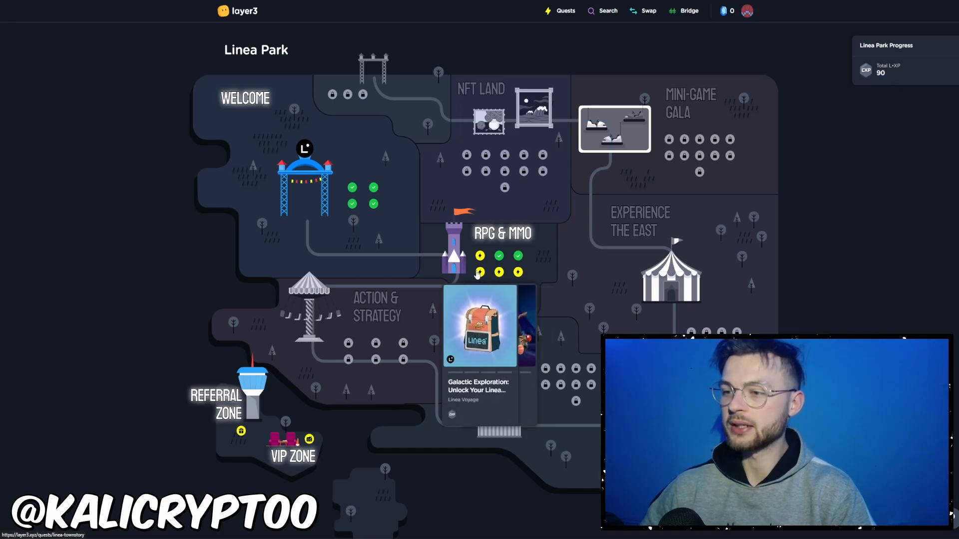
# Start the TownStory quest, open TownStory on the Linea network and review the Create an Account task
pyautogui.click(480, 274)
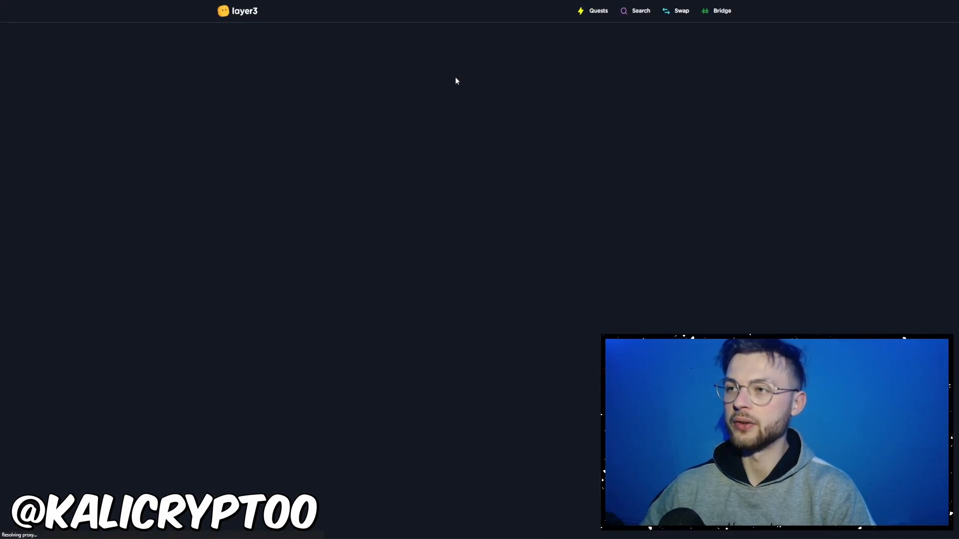
pyautogui.click(595, 520)
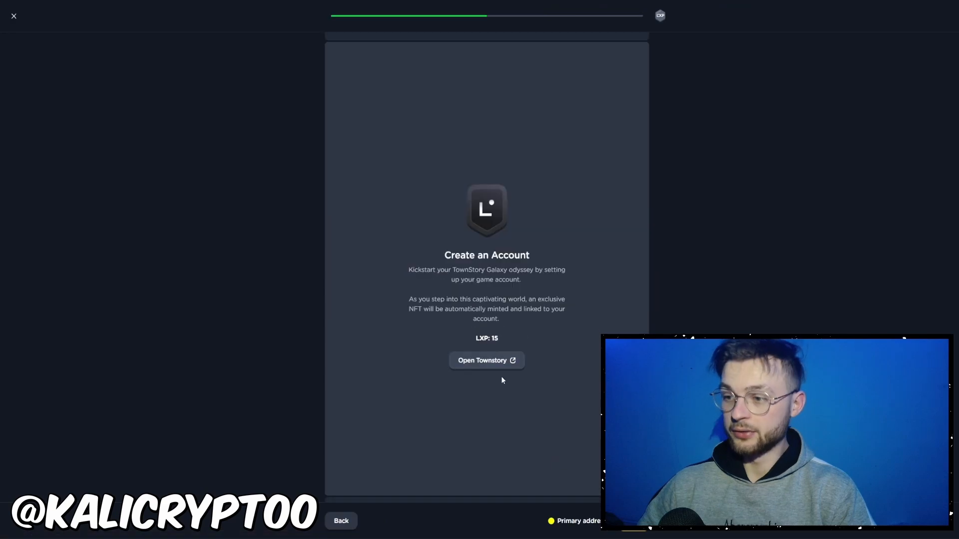
pyautogui.click(477, 362)
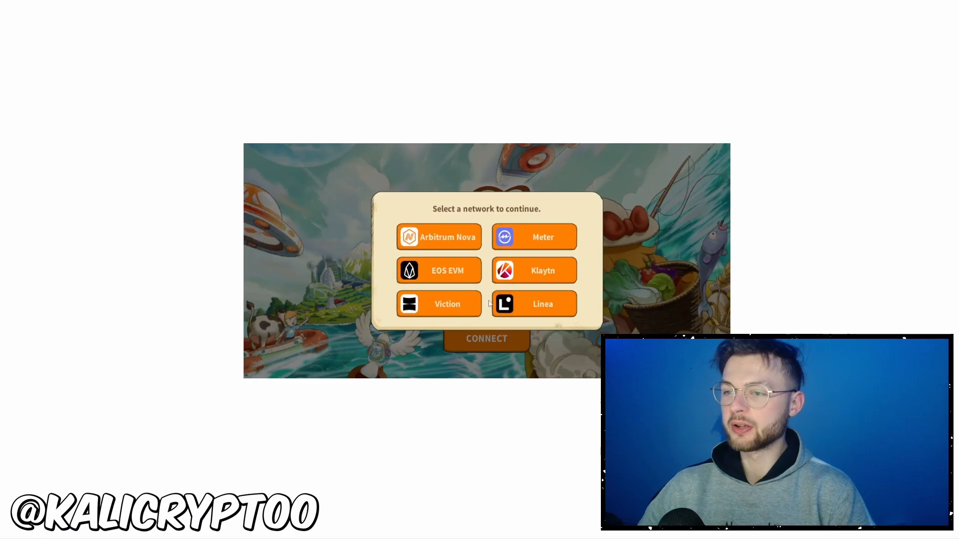
pyautogui.click(530, 312)
pyautogui.click(520, 239)
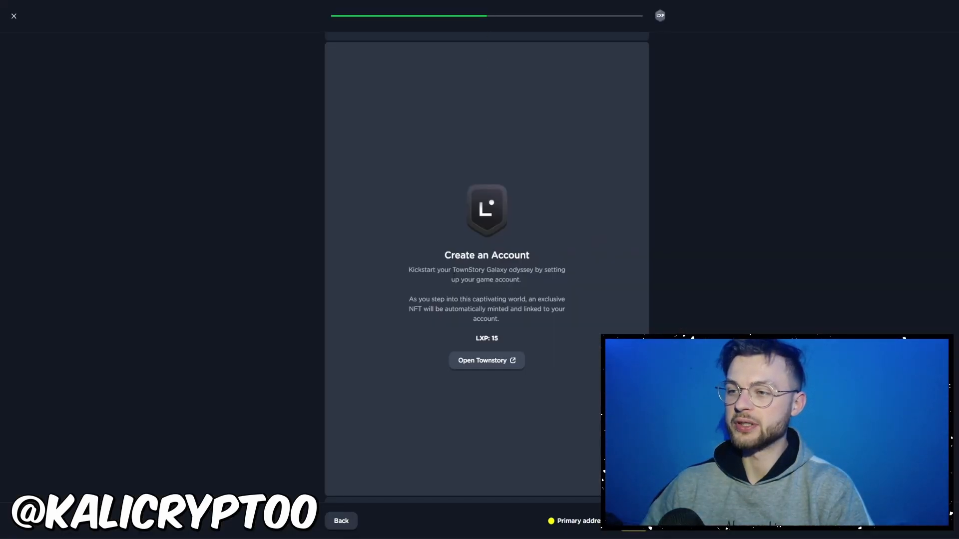
pyautogui.moveTo(443, 255)
pyautogui.mouseDown()
pyautogui.moveTo(529, 255)
pyautogui.moveTo(530, 278)
pyautogui.moveTo(429, 247)
pyautogui.mouseUp()
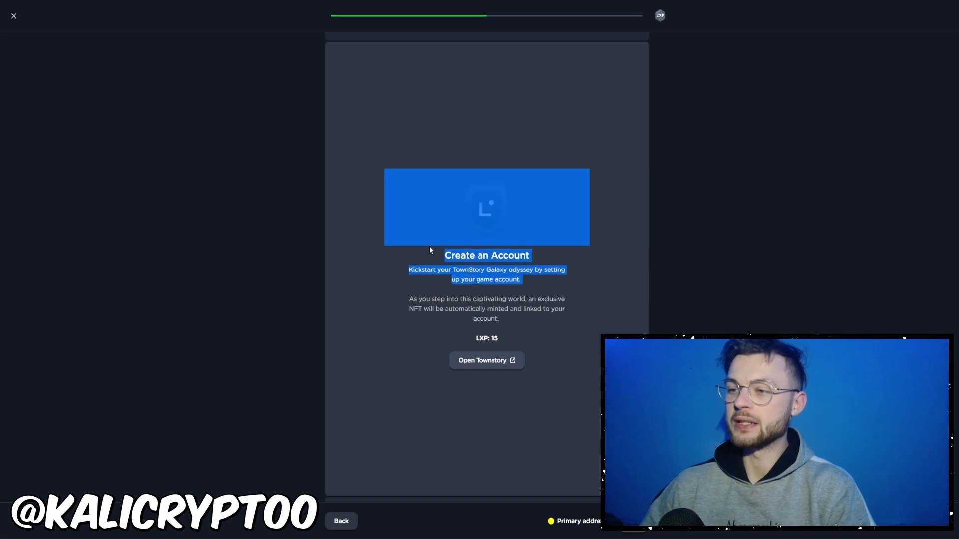
pyautogui.click(440, 258)
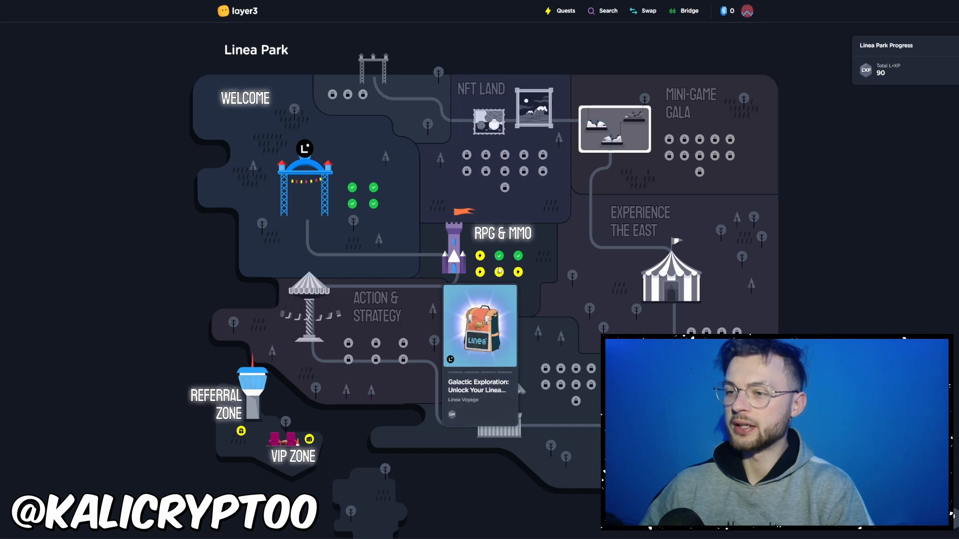
# Start the Meta Apes City Developer quest, review its City Starter task and return to the Linea Park map
pyautogui.click(500, 272)
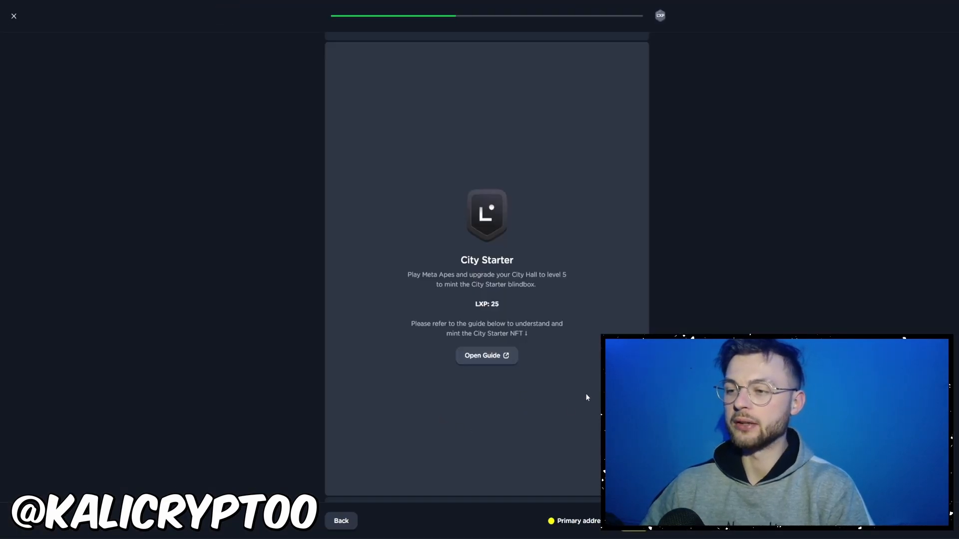
pyautogui.moveTo(455, 274); pyautogui.dragTo(566, 289)
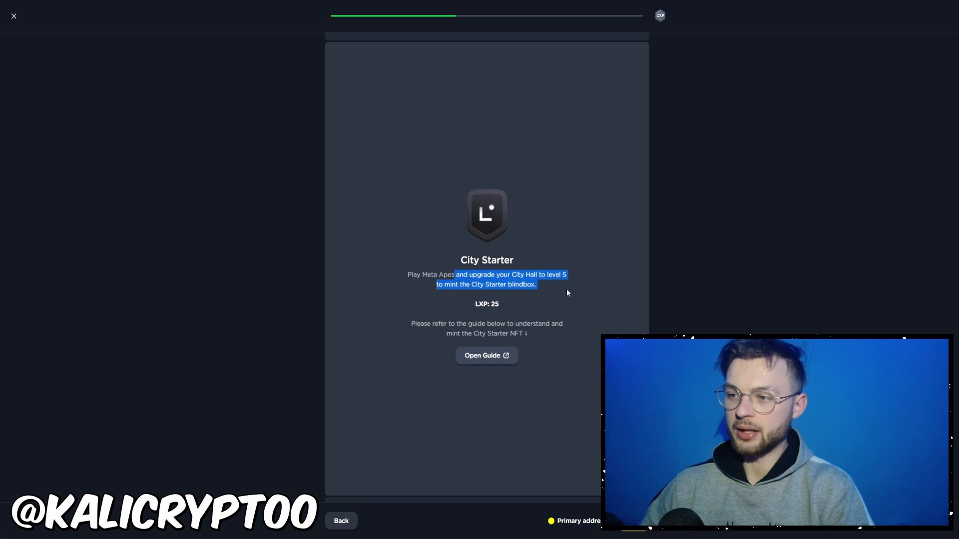
pyautogui.click(567, 289)
pyautogui.moveTo(514, 276); pyautogui.dragTo(553, 276)
pyautogui.click(531, 287)
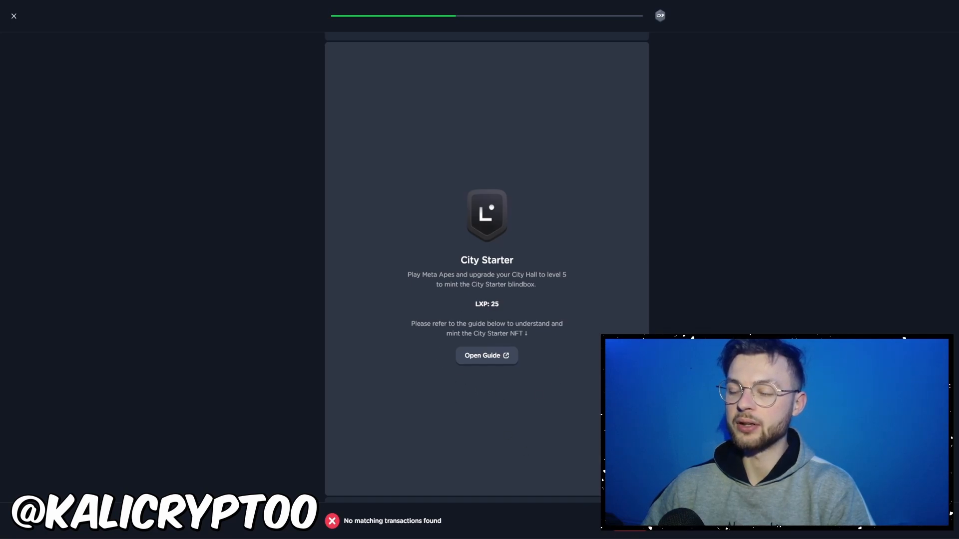
pyautogui.click(14, 16)
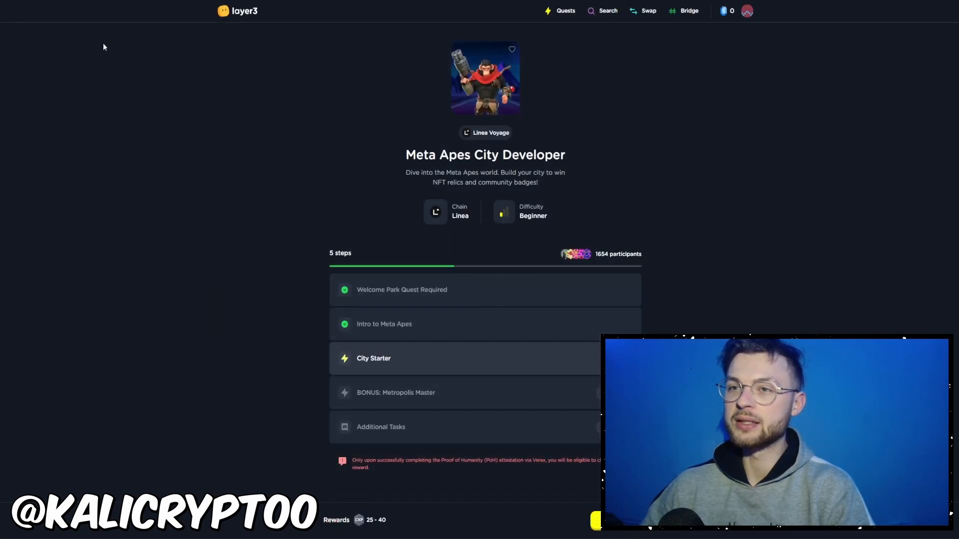
pyautogui.hotkey('alt', 'Left')
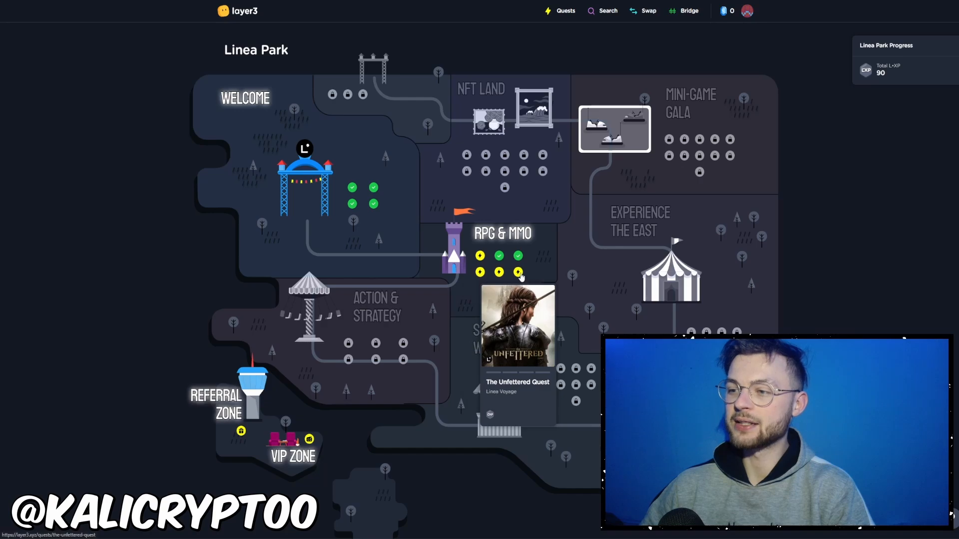
# Start The Unfettered Quest, check its difficulty, review the Complete the Voyager's Quest task and close it
pyautogui.click(518, 273)
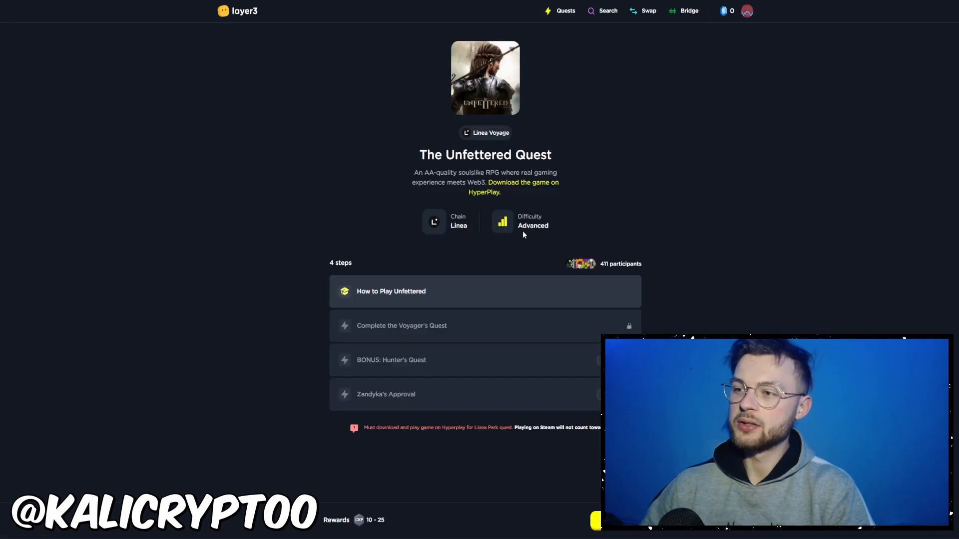
pyautogui.click(567, 224)
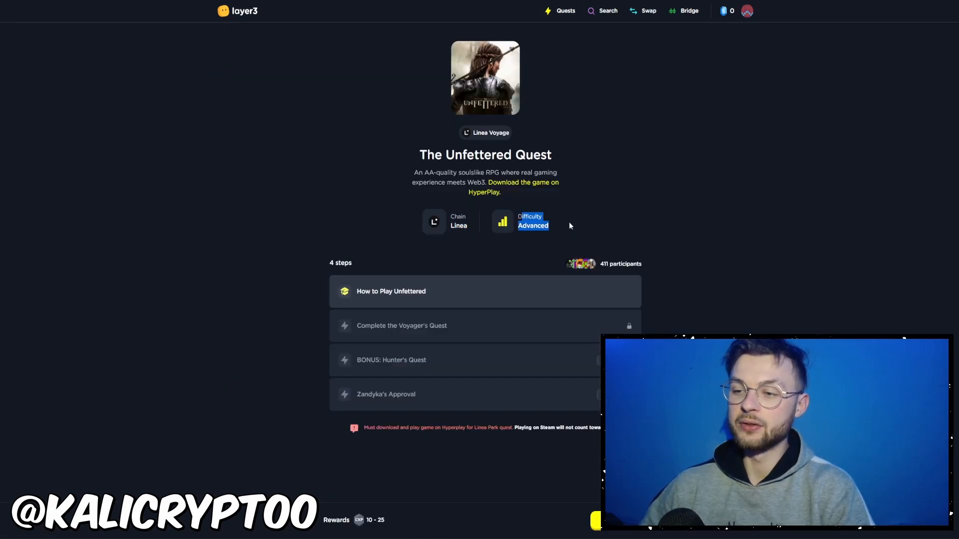
pyautogui.click(569, 226)
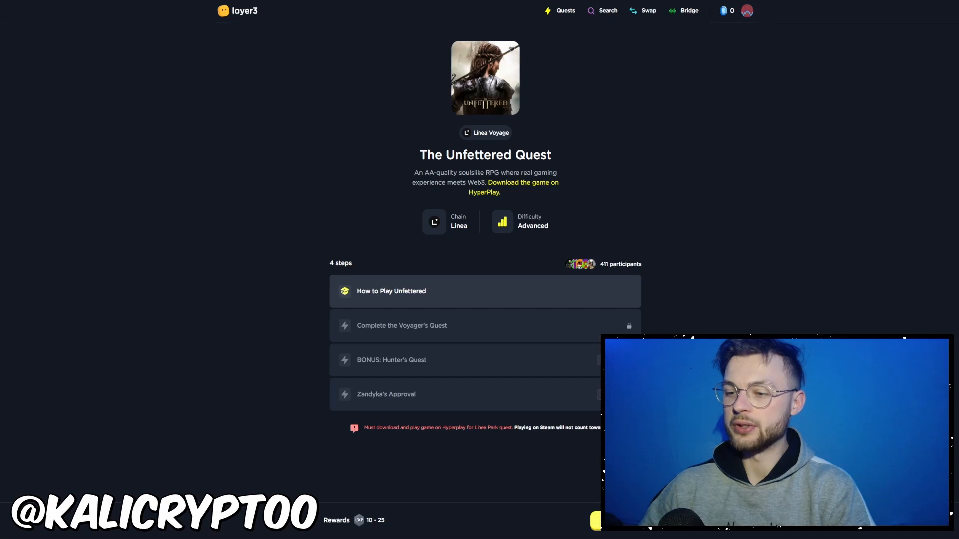
pyautogui.click(391, 292)
pyautogui.click(625, 520)
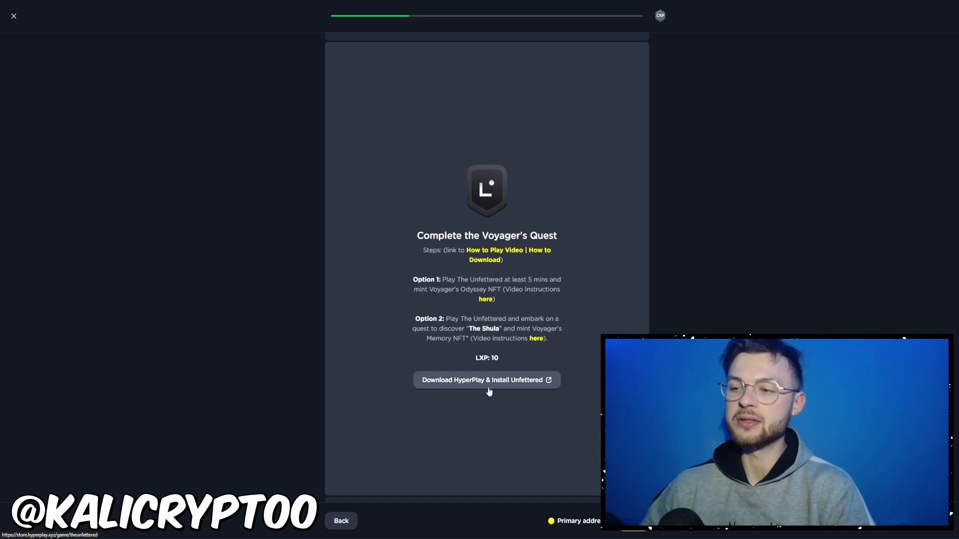
pyautogui.press('Escape')
# Switch to zkBridge and connect the MetaMask wallet
pyautogui.click(555, 10)
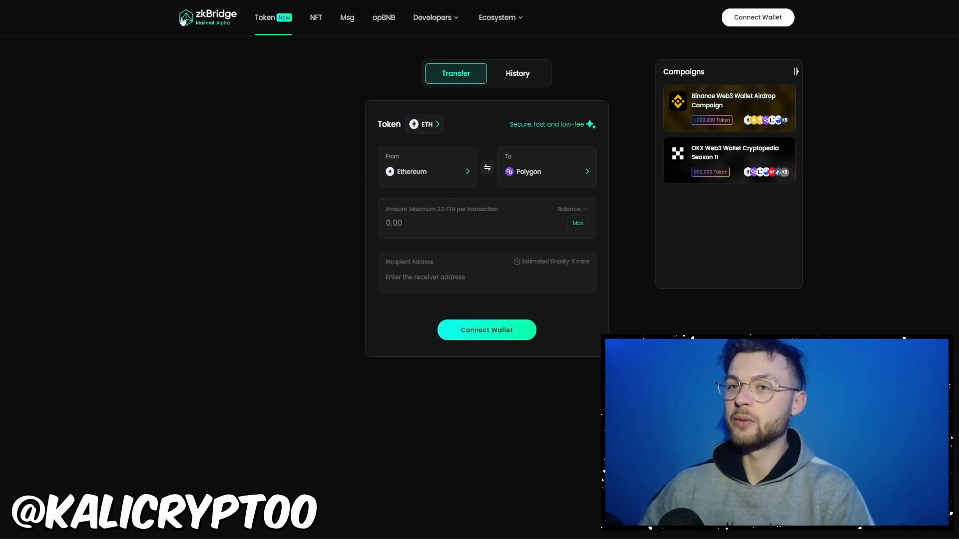
pyautogui.click(757, 17)
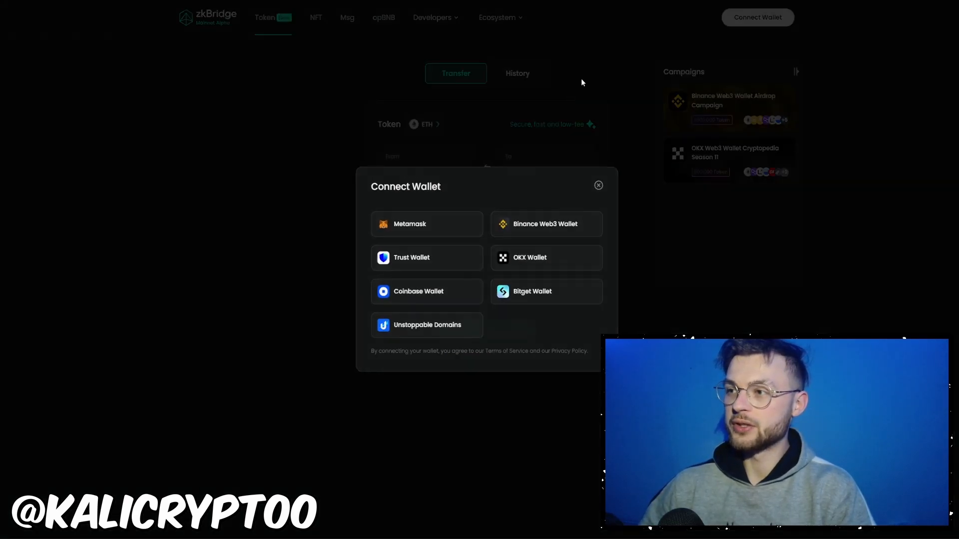
pyautogui.click(422, 222)
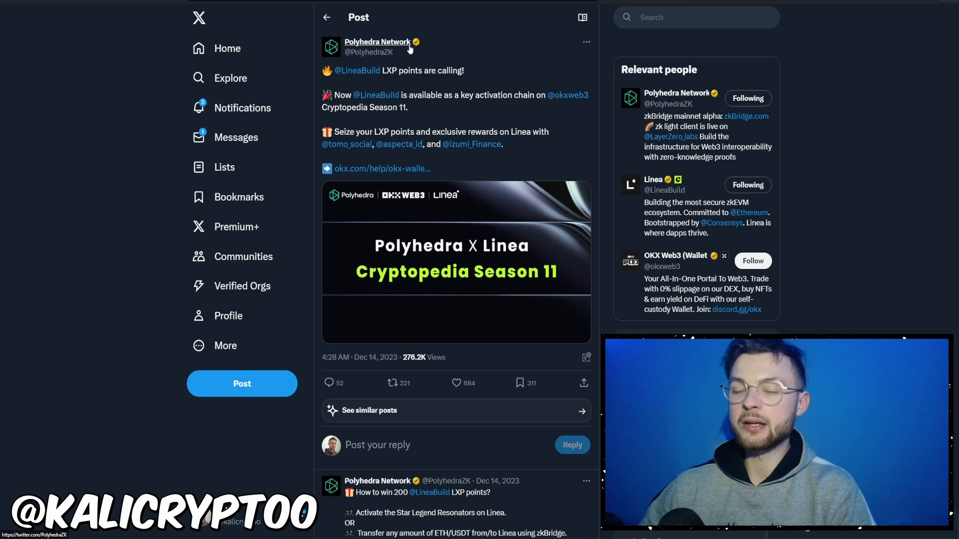
# Read Polyhedra Network's post and follow-up on X about winning Linea LXP points with zkBridge
pyautogui.moveTo(409, 49)
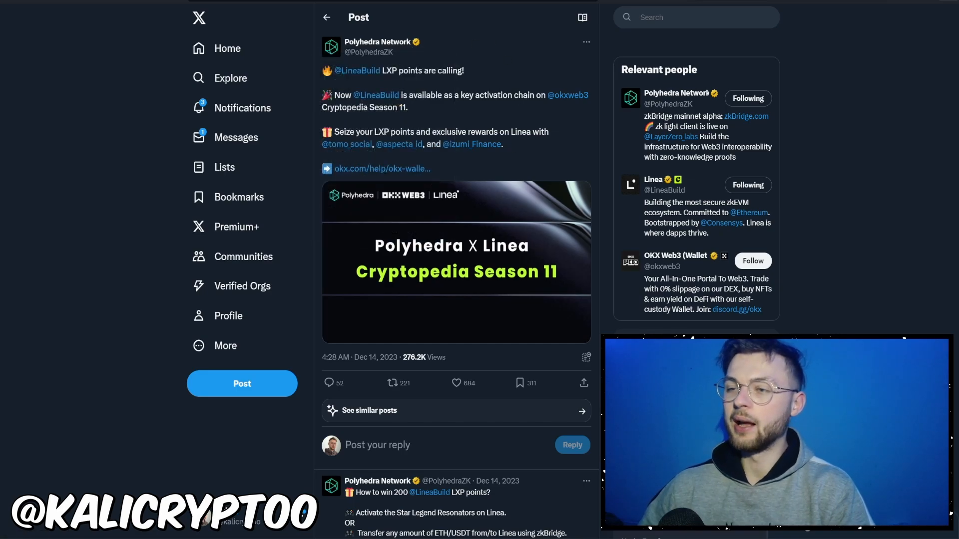
pyautogui.scroll(-5, 445, 305)
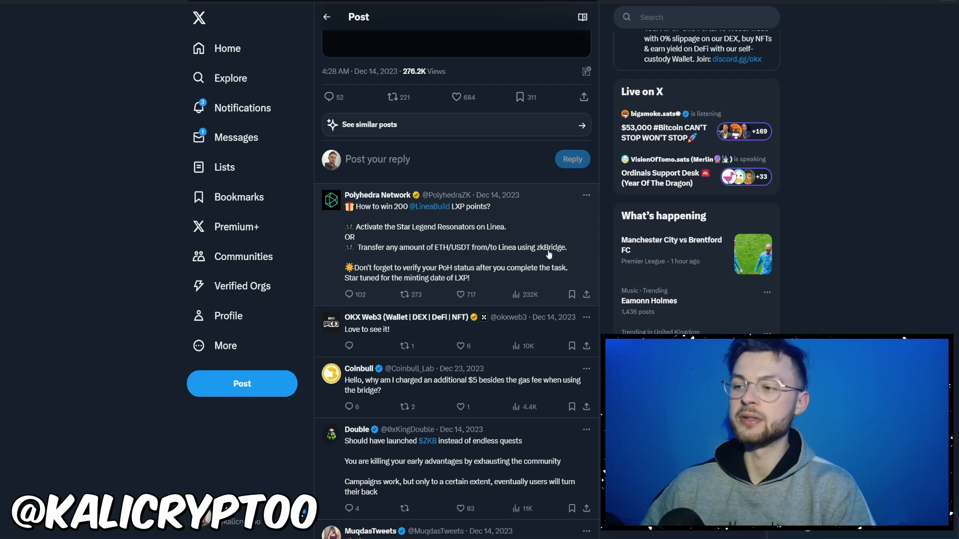
pyautogui.scroll(2, 541, 255)
pyautogui.scroll(-1, 471, 284)
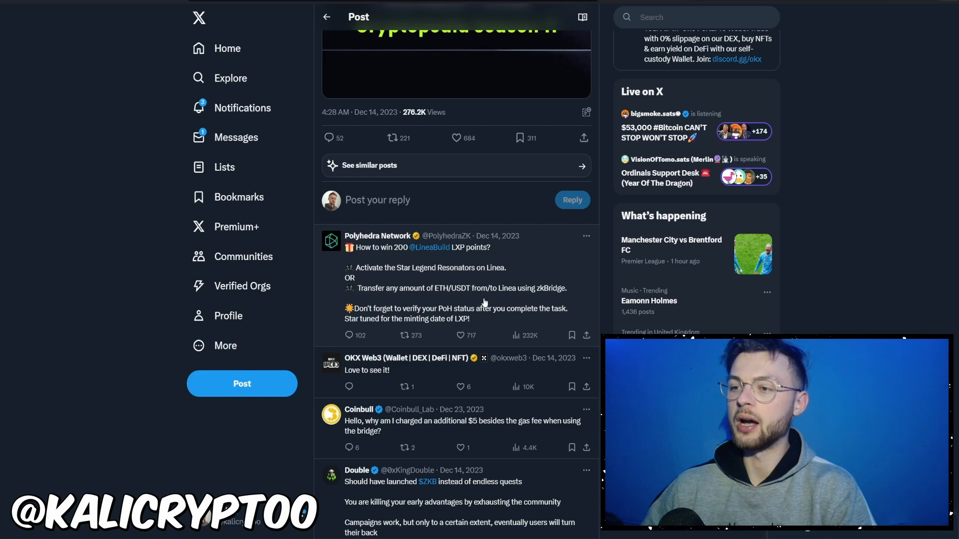
pyautogui.scroll(5, 484, 302)
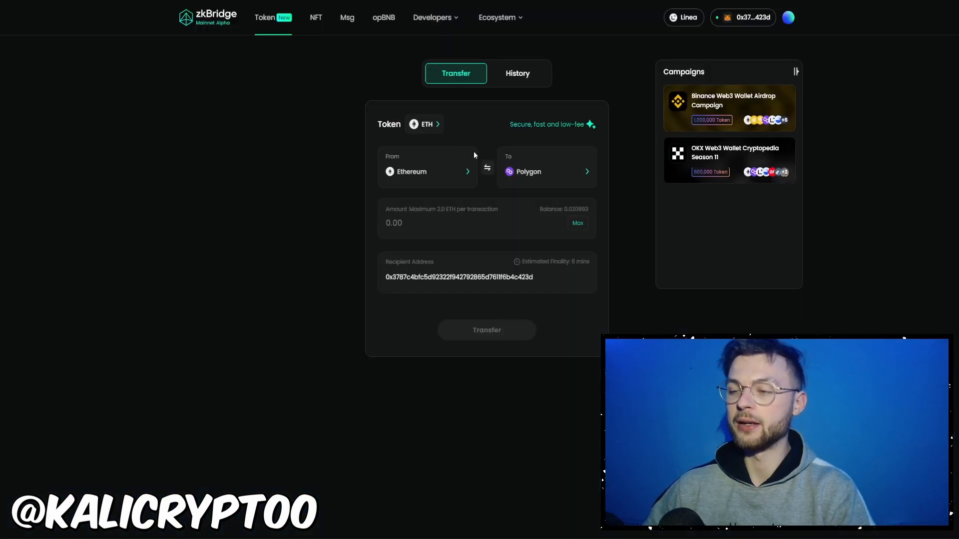
# Set the zkBridge ETH transfer's sender chain to Linea and its receiver chain to Base
pyautogui.click(411, 178)
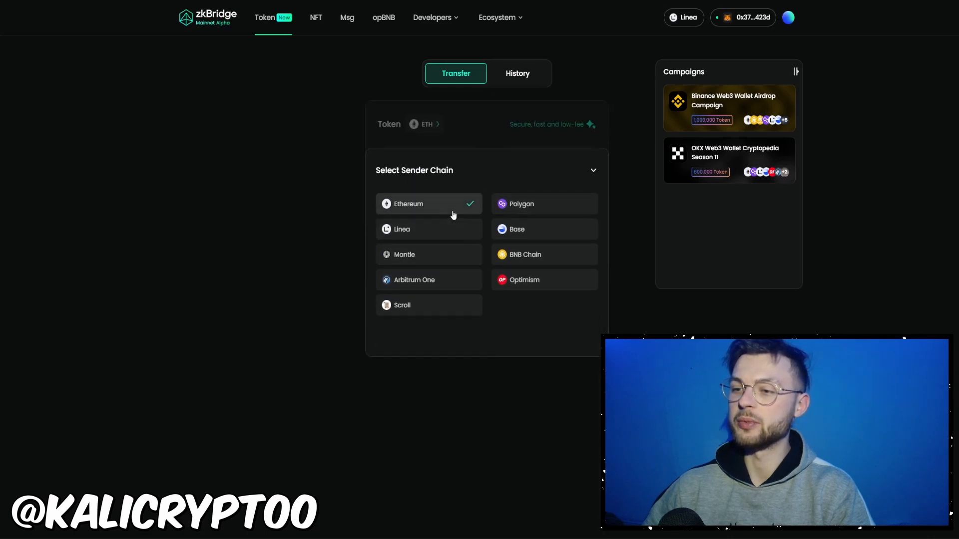
pyautogui.click(425, 231)
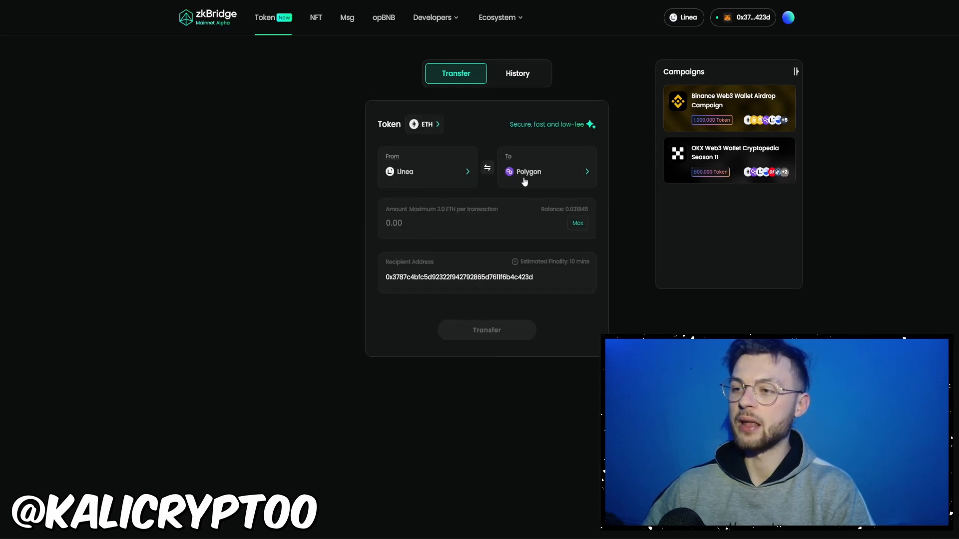
pyautogui.click(532, 176)
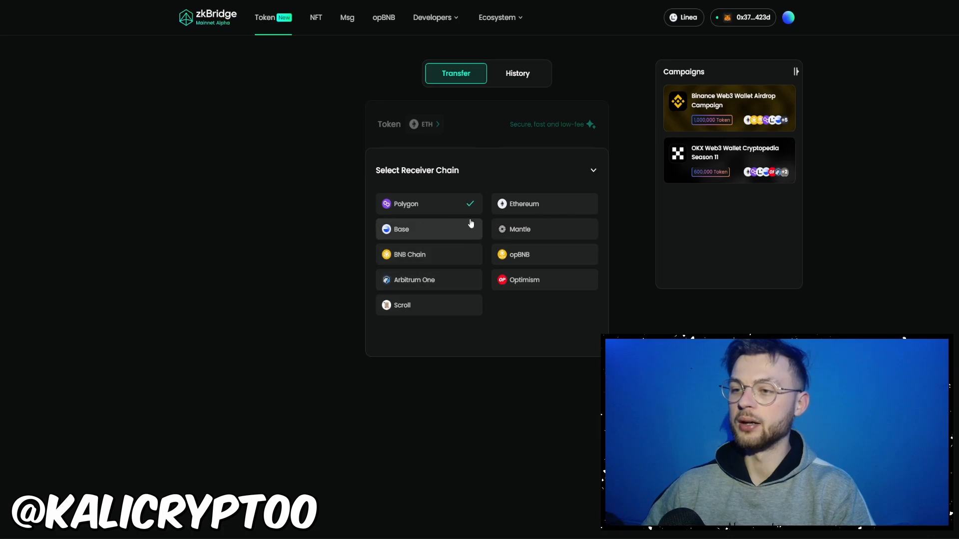
pyautogui.click(424, 232)
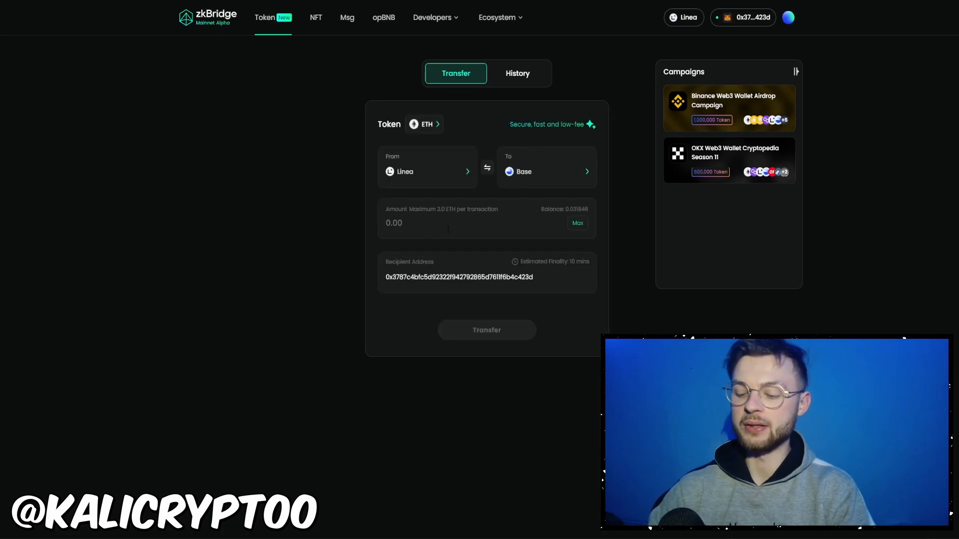
# Set the transfer amount to 0.005 ETH, submit the transfer and confirm it in MetaMask
pyautogui.write('0.0005')
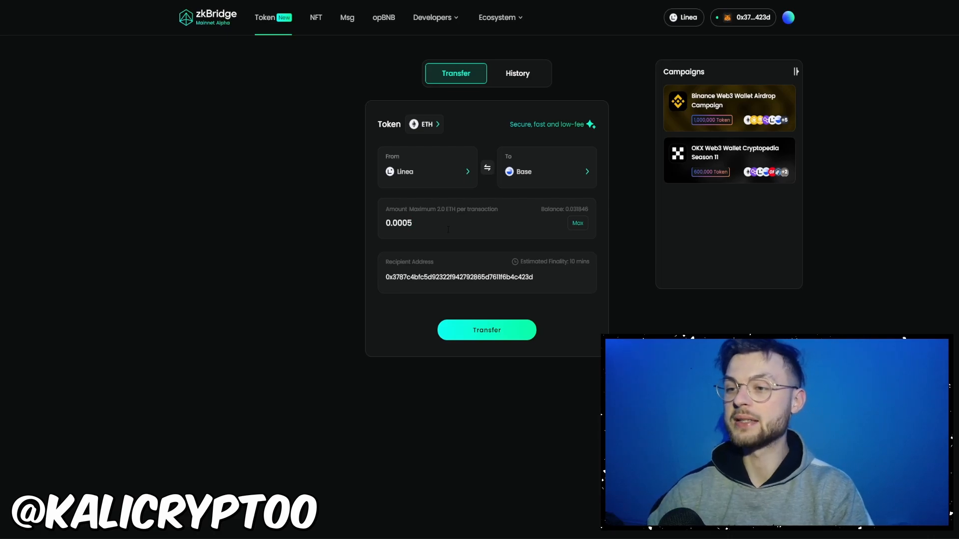
pyautogui.press('BackSpace')
pyautogui.press('BackSpace')
pyautogui.write('5')
pyautogui.click(481, 330)
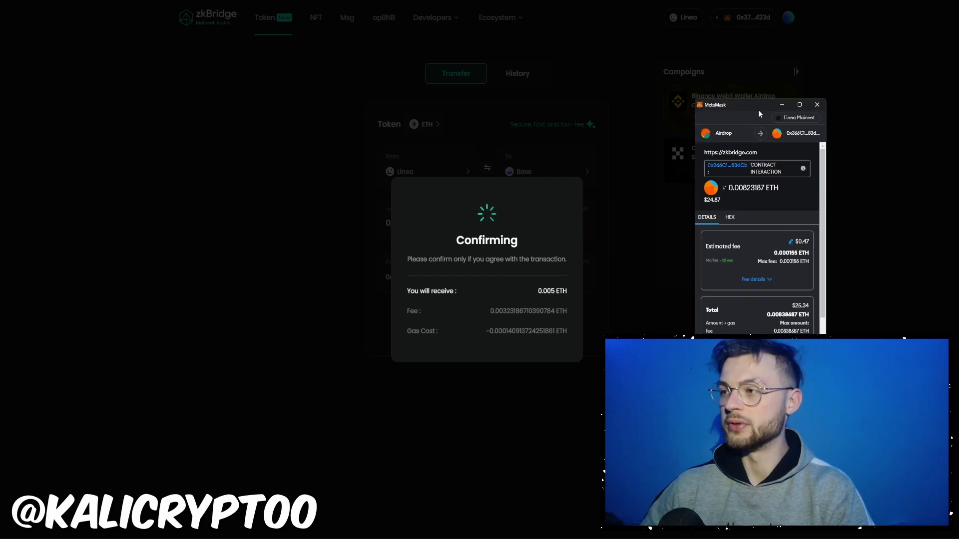
pyautogui.moveTo(759, 110); pyautogui.dragTo(481, 116)
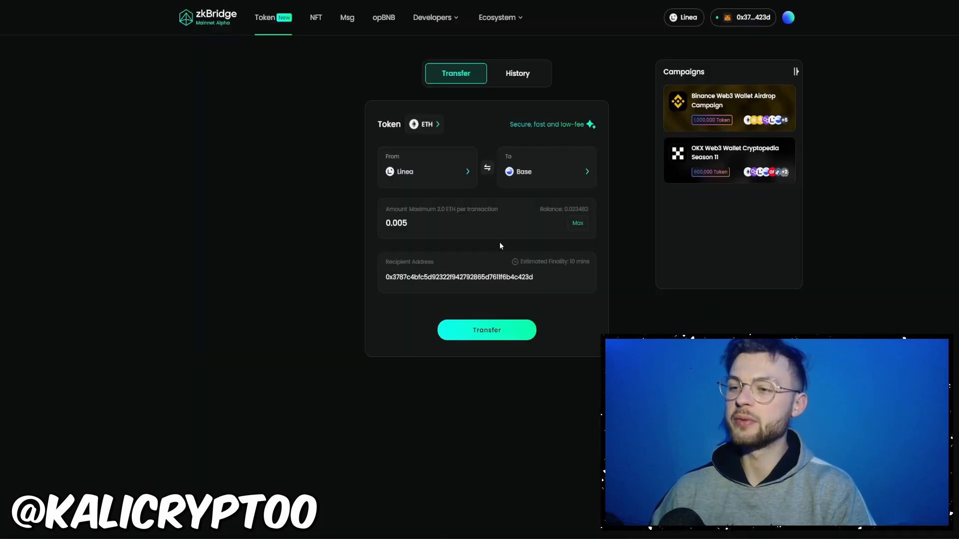